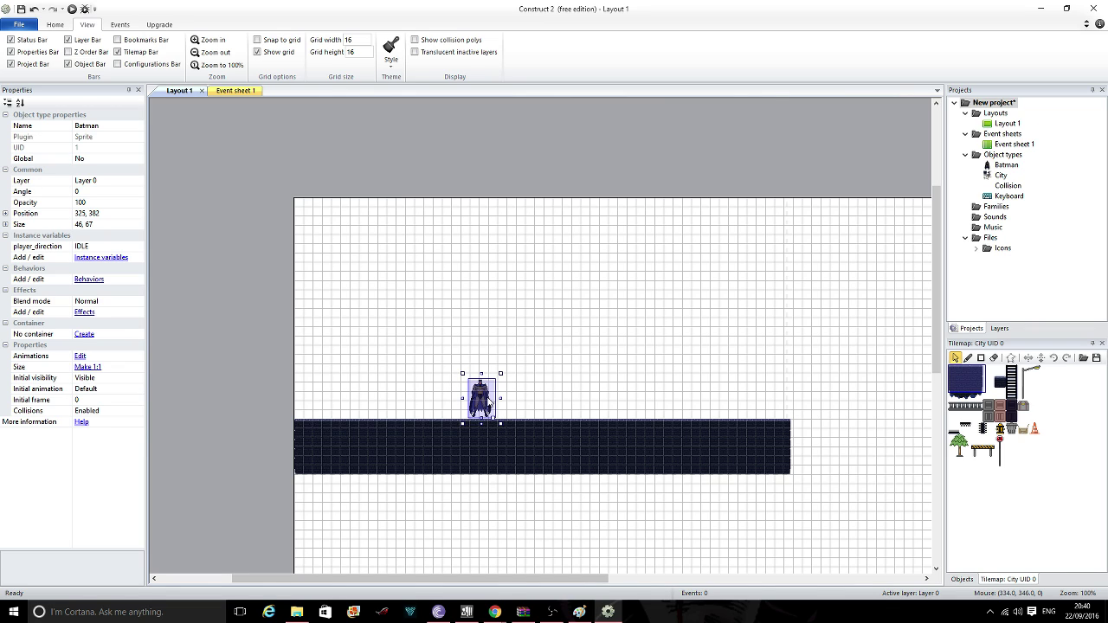
- In Batman's ID_IDLE frame, drag the collision points to the sprite's bottom corners
{"action": "double_click", "coordinate": [489, 403]}
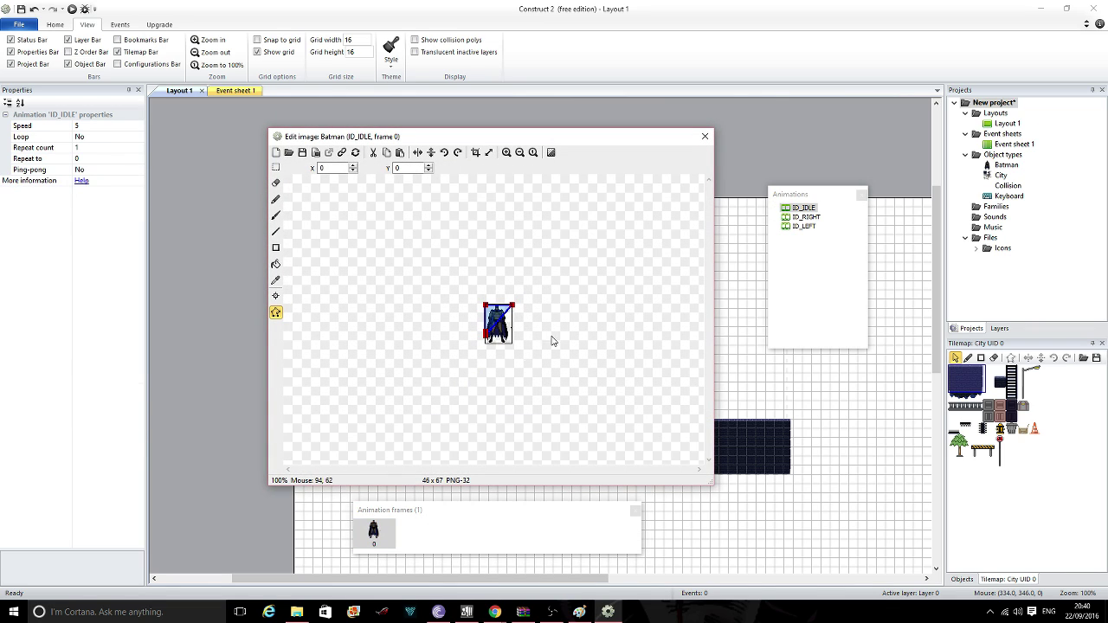
{"action": "scroll", "coordinate": [533, 342], "scroll_direction": "up", "scroll_amount": 4}
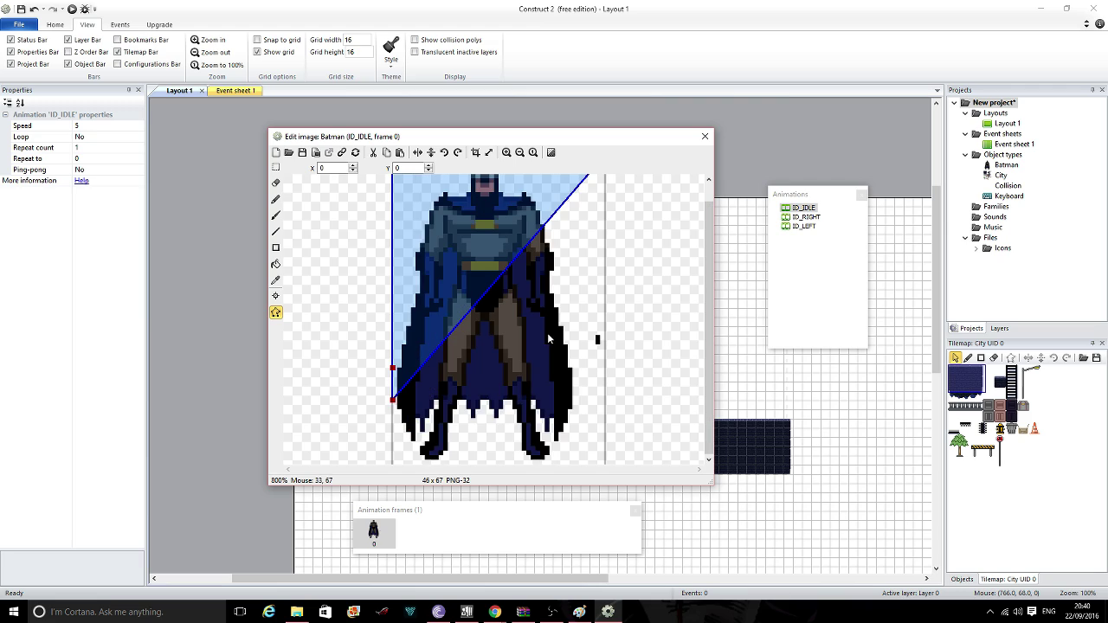
{"action": "scroll", "coordinate": [533, 342], "scroll_direction": "down", "scroll_amount": 2}
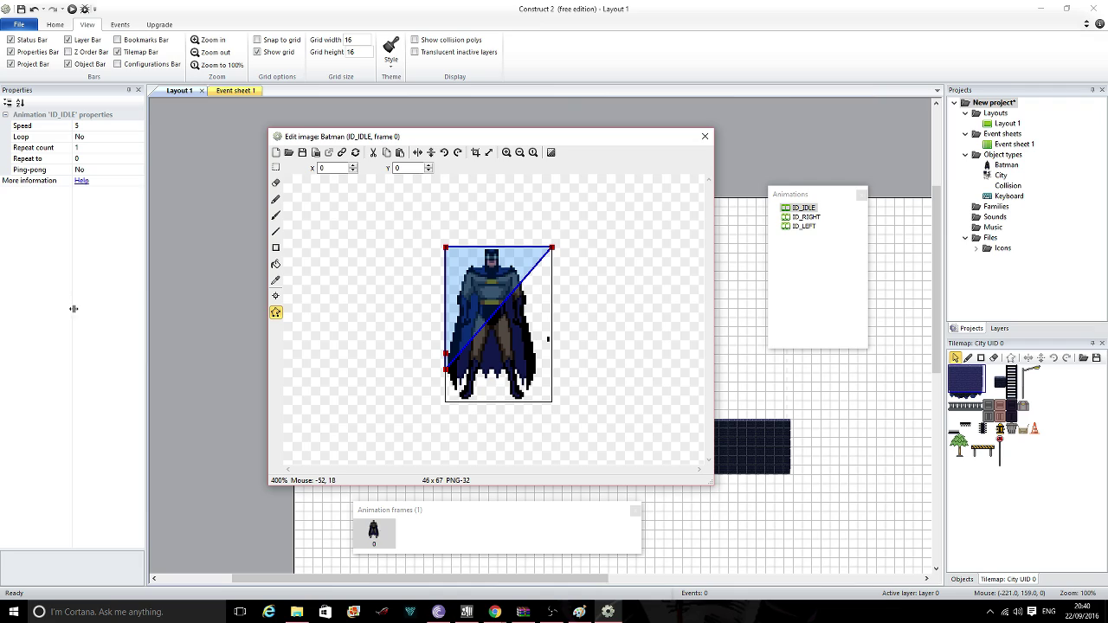
{"action": "right_click", "coordinate": [804, 210]}
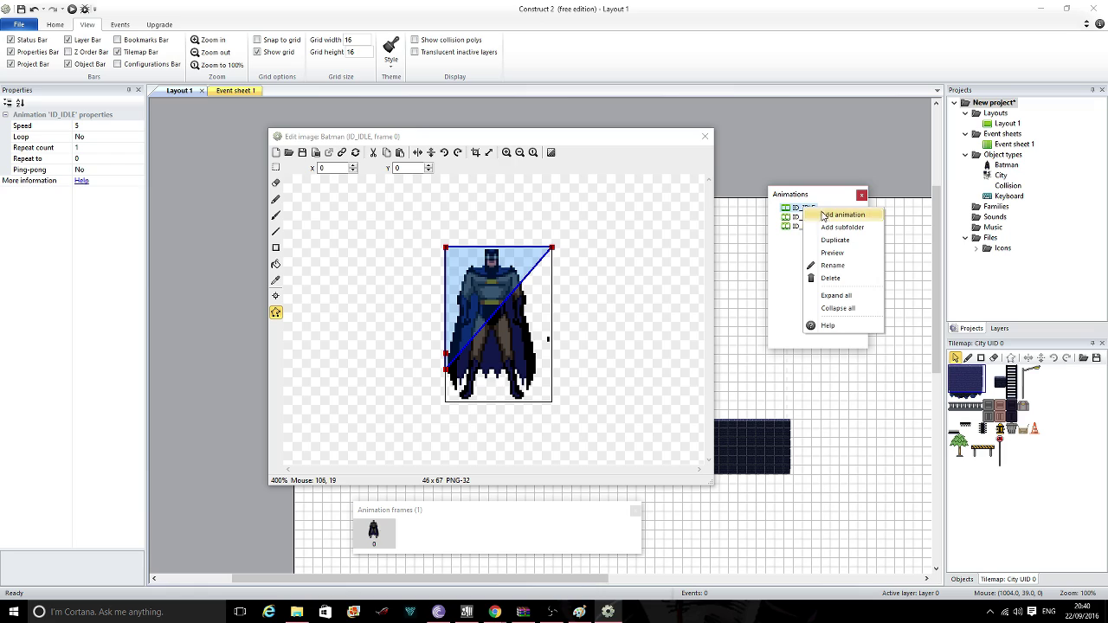
{"action": "left_click", "coordinate": [782, 272]}
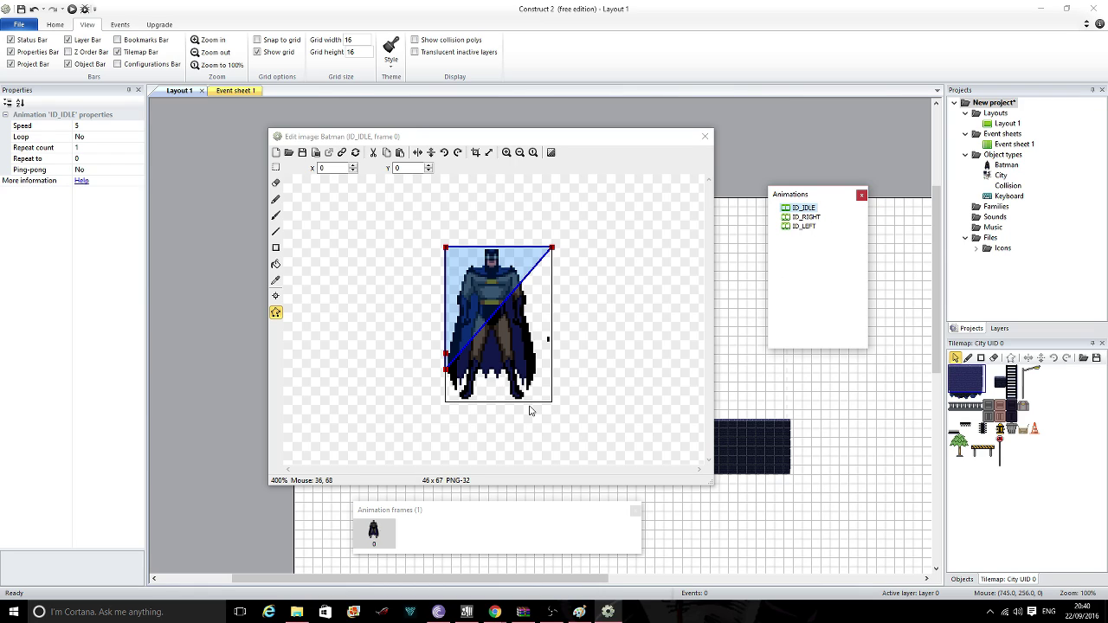
{"action": "left_click_drag", "start_coordinate": [448, 370], "coordinate": [559, 413]}
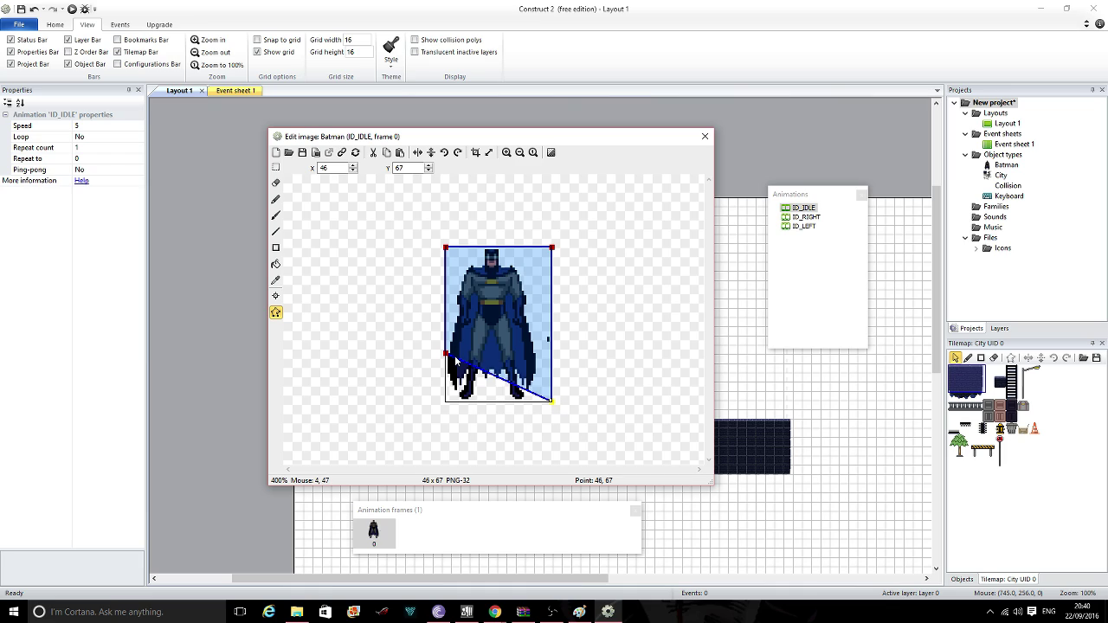
{"action": "left_click_drag", "start_coordinate": [446, 355], "coordinate": [445, 410]}
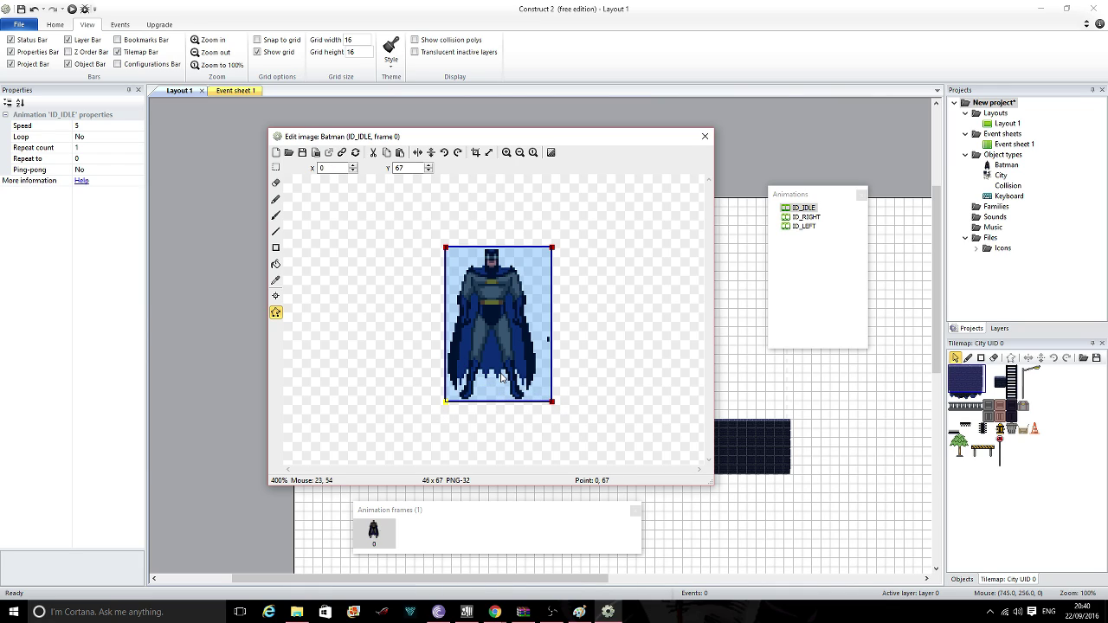
- Place Batman's origin image point at bottom centre, 23, 67
{"action": "left_click", "coordinate": [276, 296]}
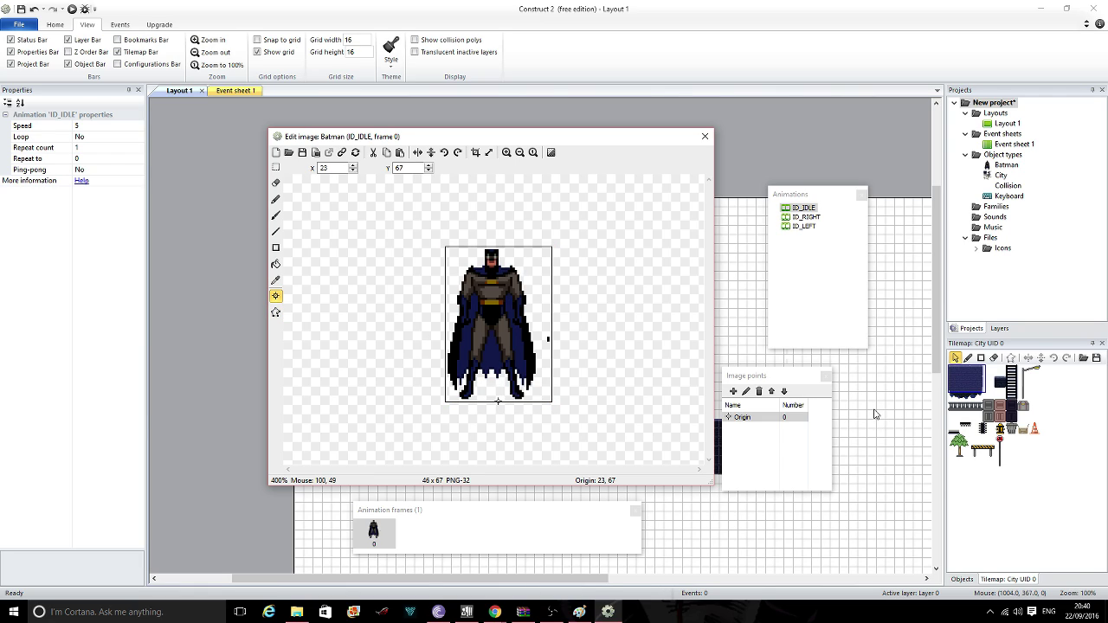
{"action": "left_click", "coordinate": [275, 312]}
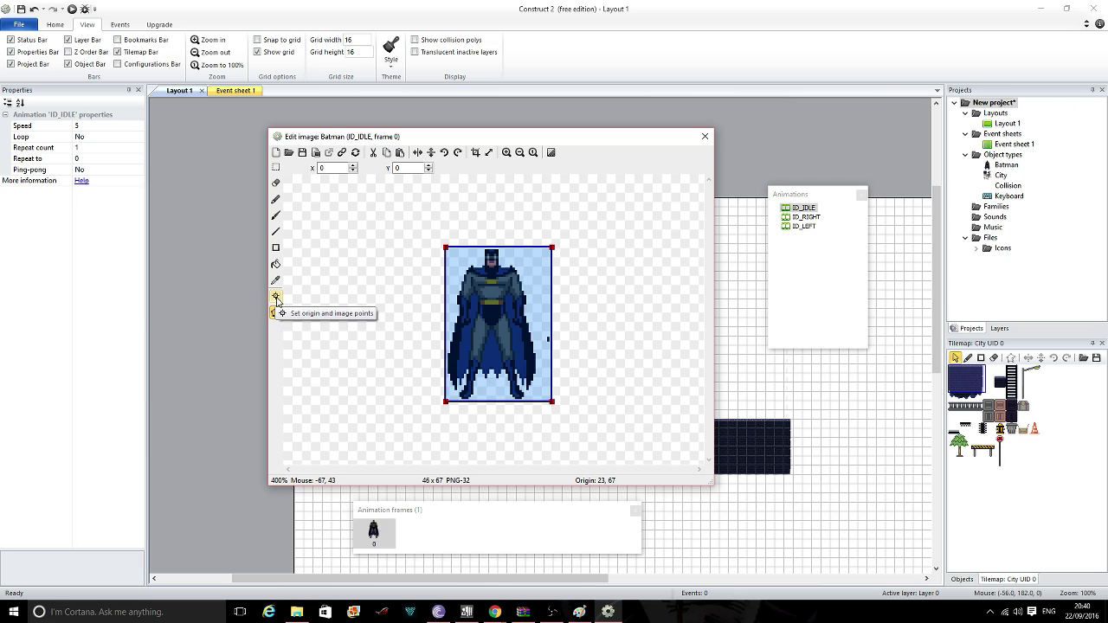
{"action": "left_click", "coordinate": [276, 296]}
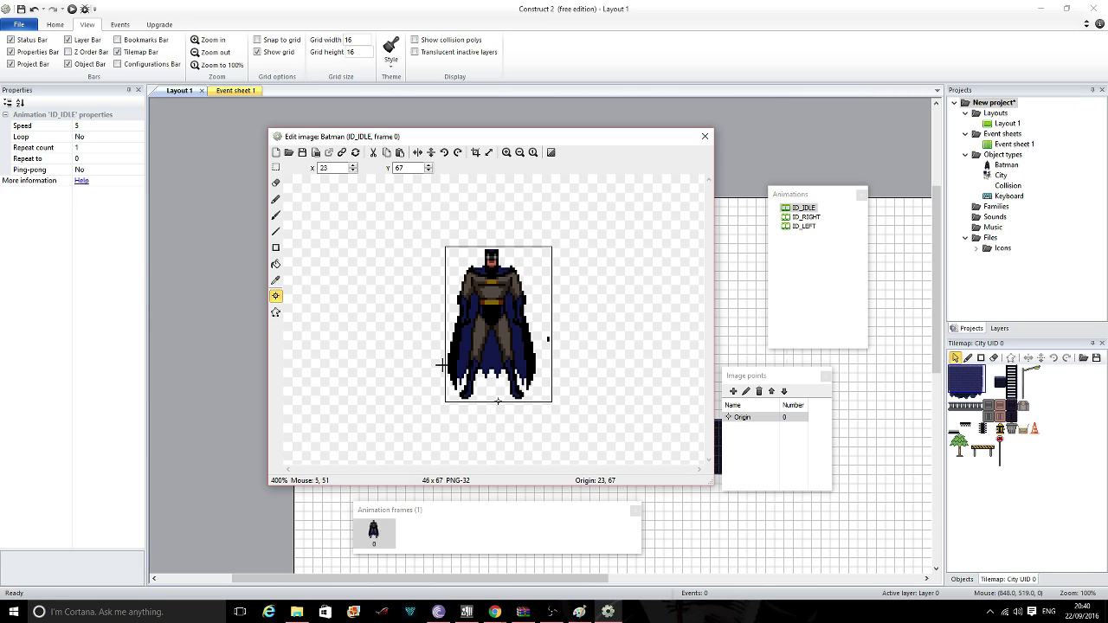
{"action": "right_click", "coordinate": [746, 418]}
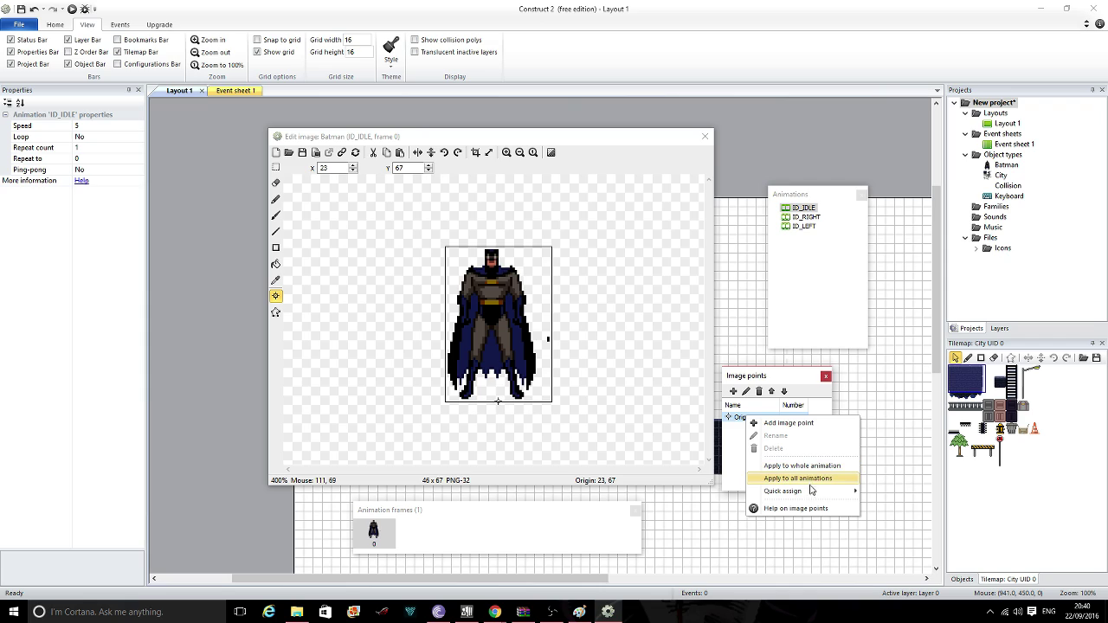
{"action": "mouse_move", "coordinate": [814, 491]}
{"action": "left_click", "coordinate": [705, 139]}
- Close the image editor and delete the Collision object type, confirming with Yes
{"action": "left_click", "coordinate": [705, 139]}
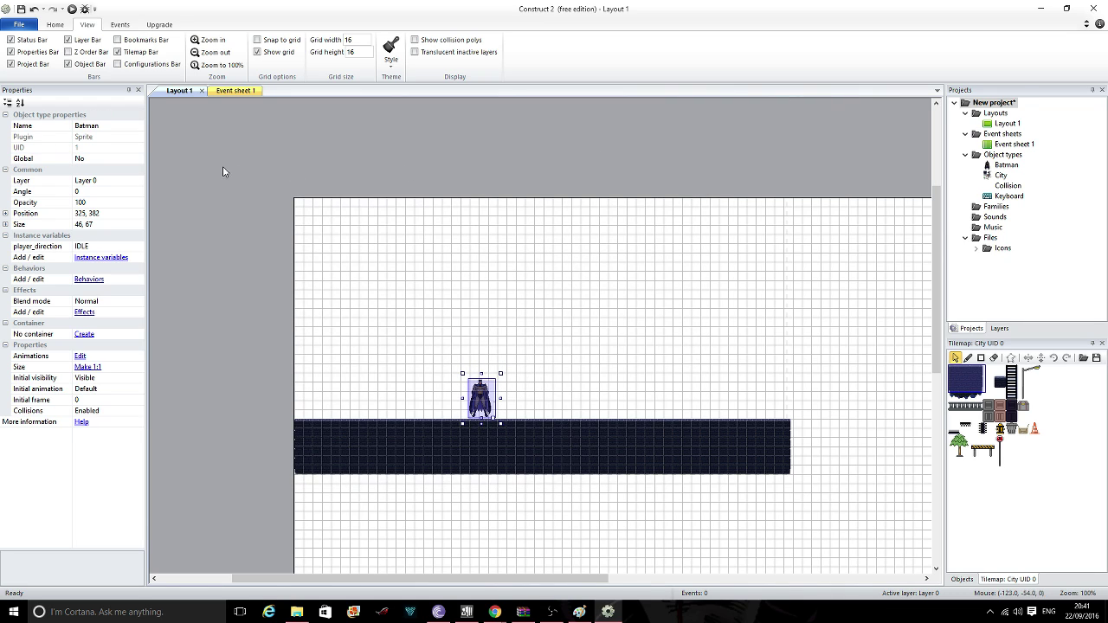
{"action": "left_click", "coordinate": [1010, 186]}
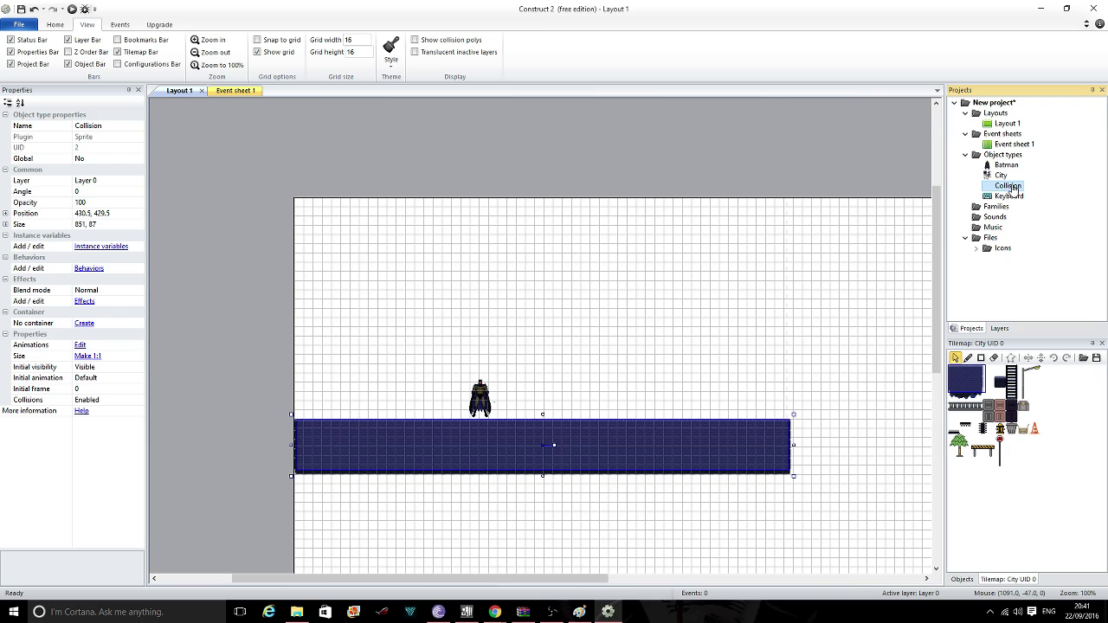
{"action": "key", "text": "Delete"}
{"action": "left_click", "coordinate": [607, 333]}
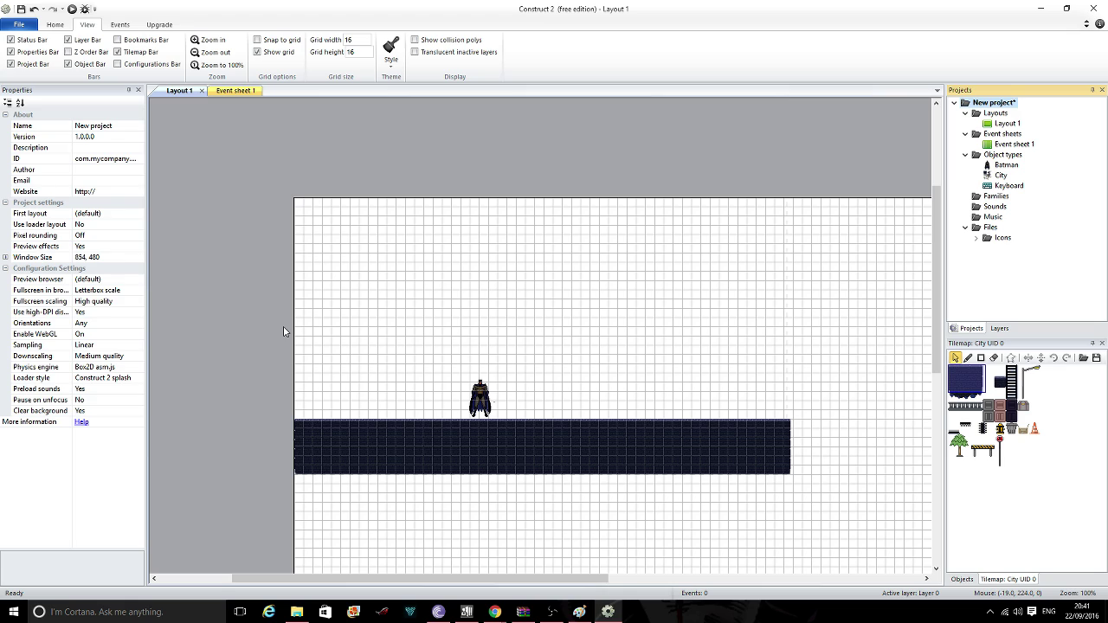
- Insert a new Sprite object named 'Collision' and place it on Layout 1
{"action": "double_click", "coordinate": [186, 250]}
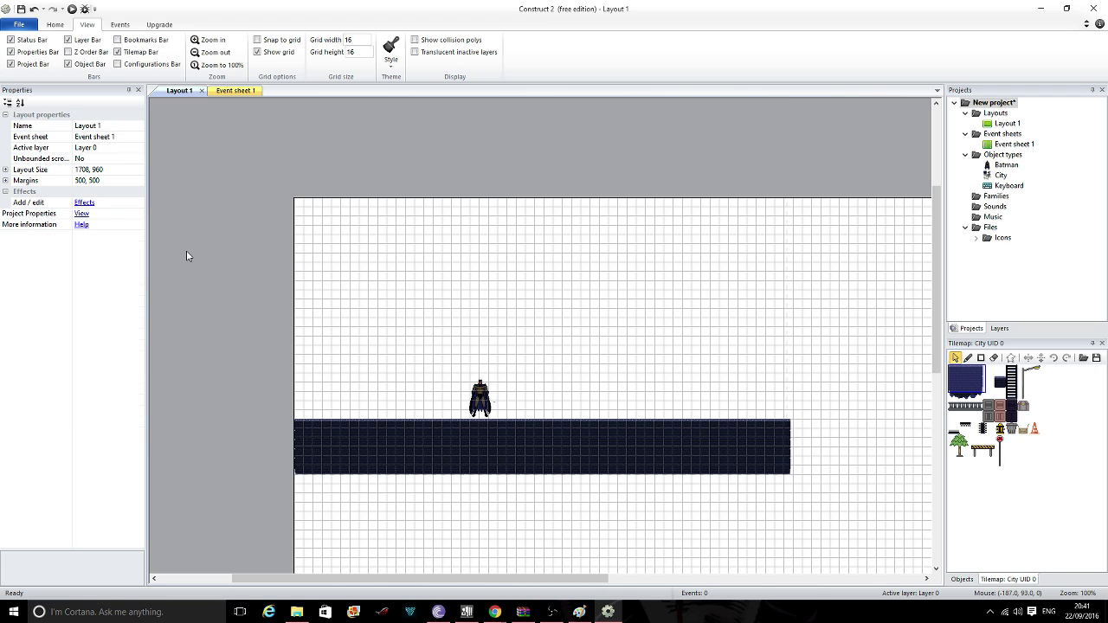
{"action": "left_click", "coordinate": [598, 335]}
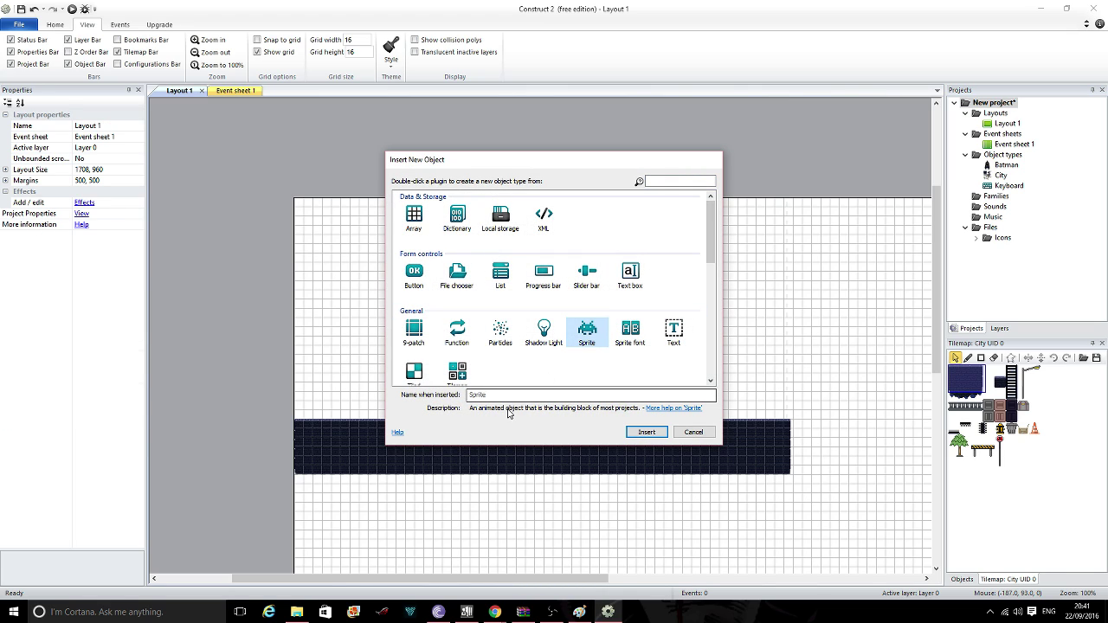
{"action": "double_click", "coordinate": [510, 395]}
{"action": "type", "text": "Collis"}
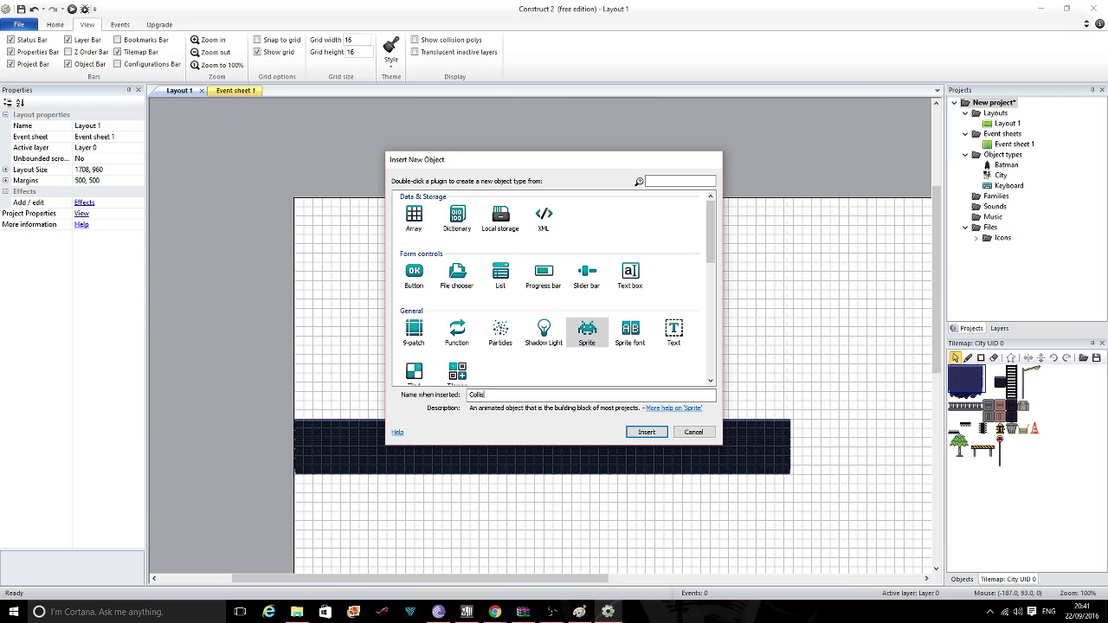
{"action": "type", "text": "ion"}
{"action": "key", "text": "Return"}
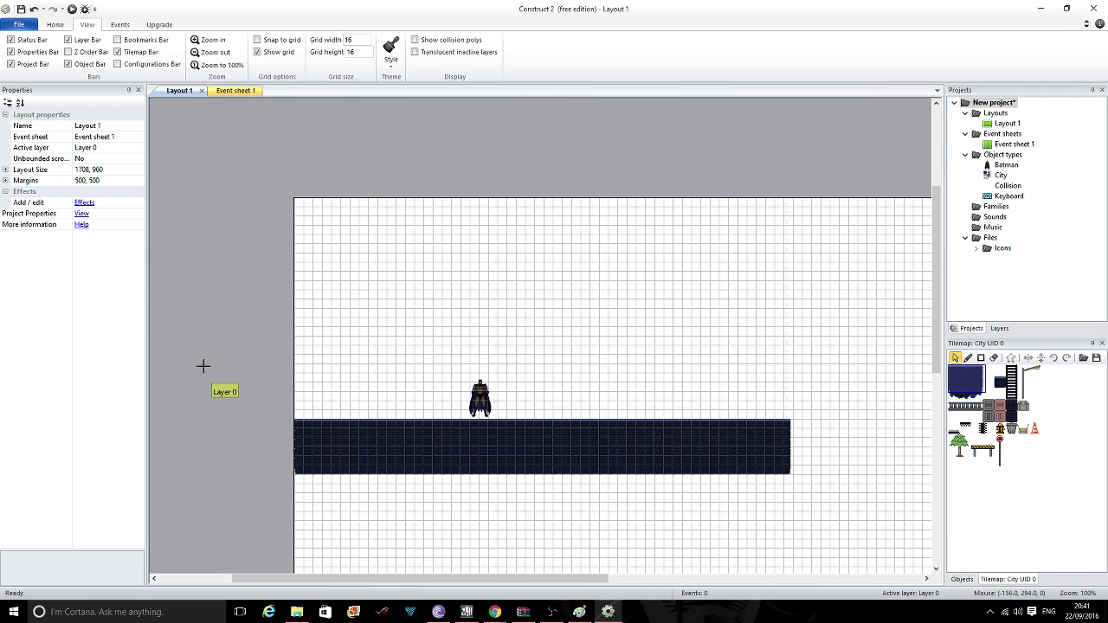
{"action": "left_click", "coordinate": [210, 371]}
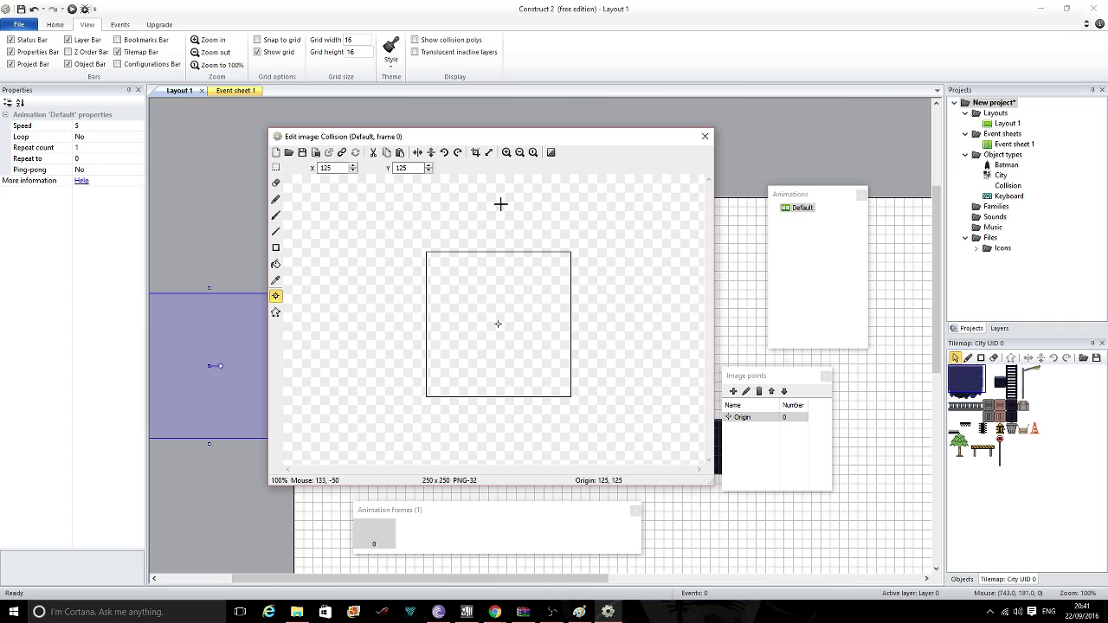
- Resize the Collision canvas to 16 × 16, then stretch the sprite to 835 × 77 over the platform
{"action": "left_click", "coordinate": [488, 153]}
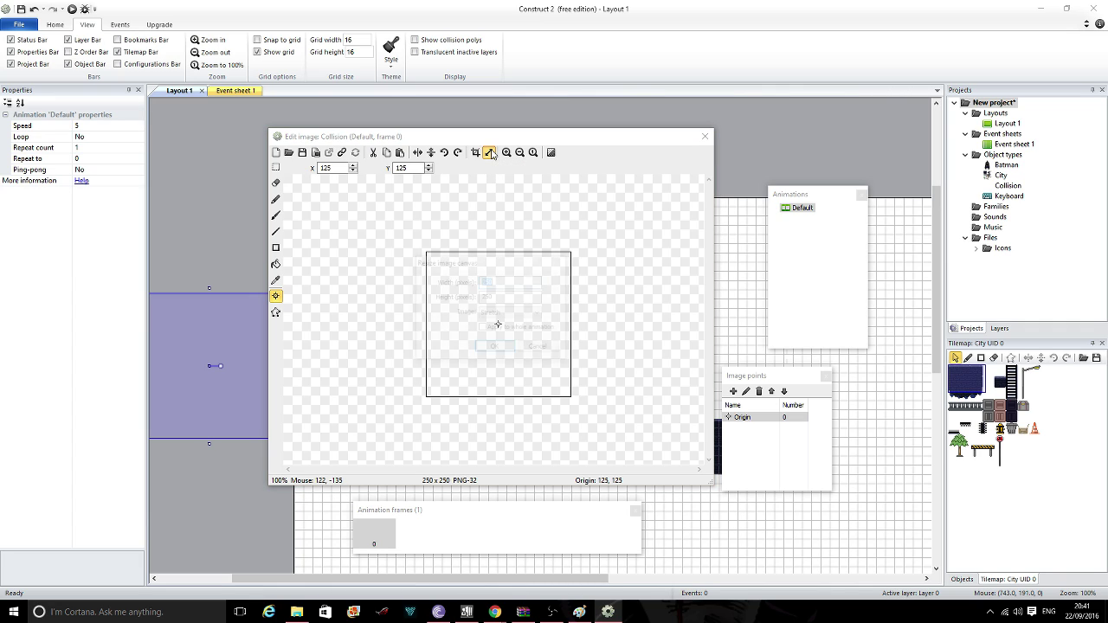
{"action": "type", "text": "16"}
{"action": "key", "text": "Tab"}
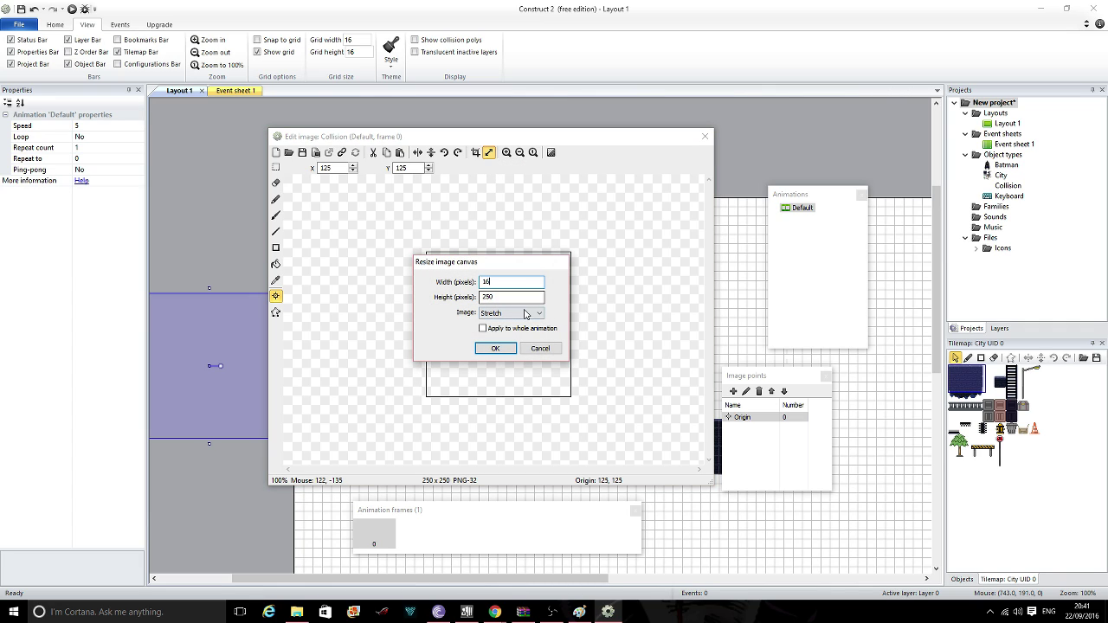
{"action": "type", "text": "16"}
{"action": "left_click", "coordinate": [496, 348]}
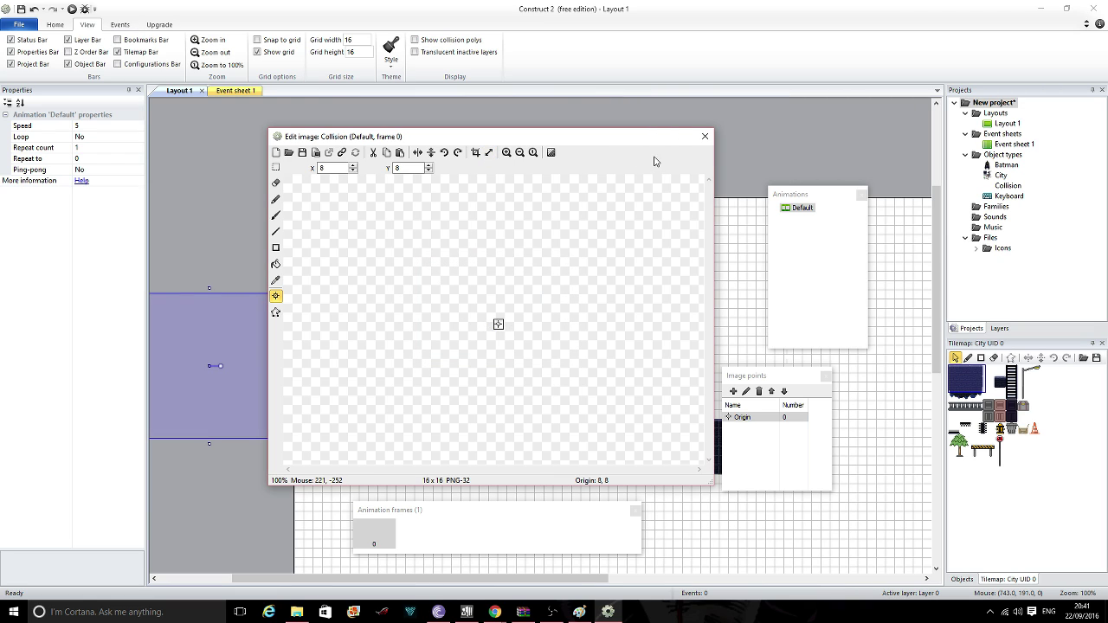
{"action": "left_click", "coordinate": [704, 138]}
{"action": "left_click_drag", "start_coordinate": [210, 365], "coordinate": [794, 471]}
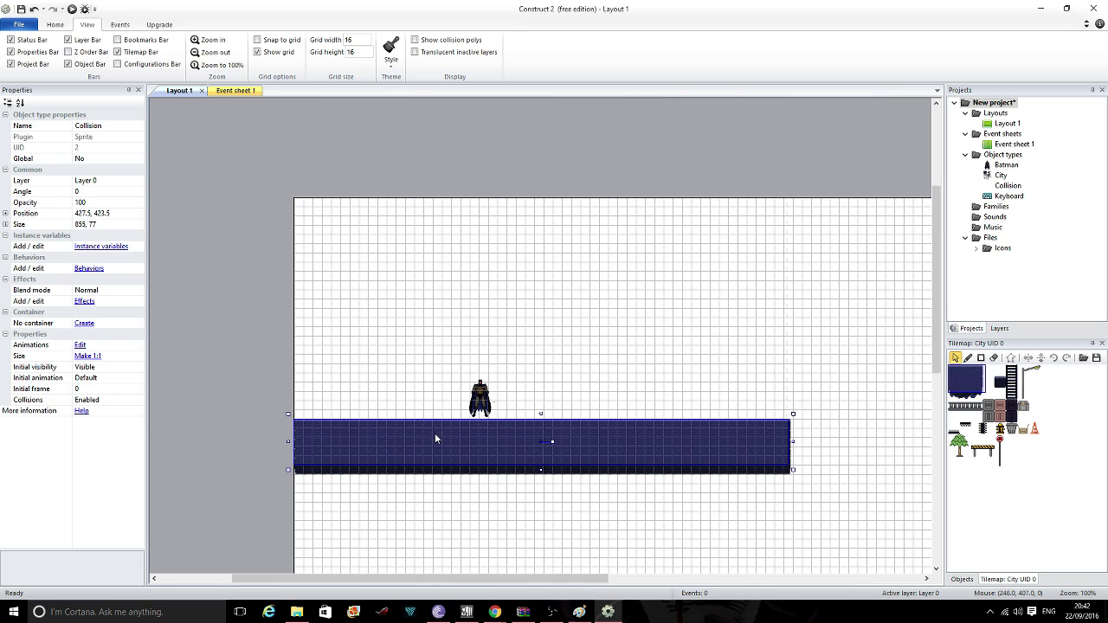
- Add the Solid behavior to the Collision sprite, initially enabled
{"action": "left_click", "coordinate": [89, 269]}
{"action": "left_click", "coordinate": [471, 245]}
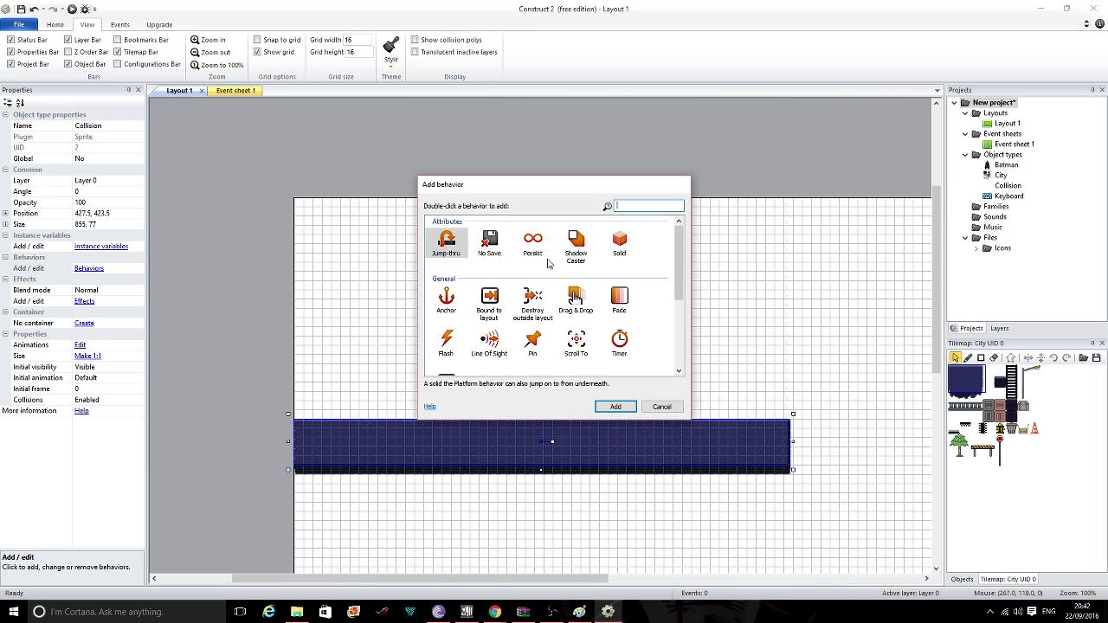
{"action": "left_click", "coordinate": [619, 244]}
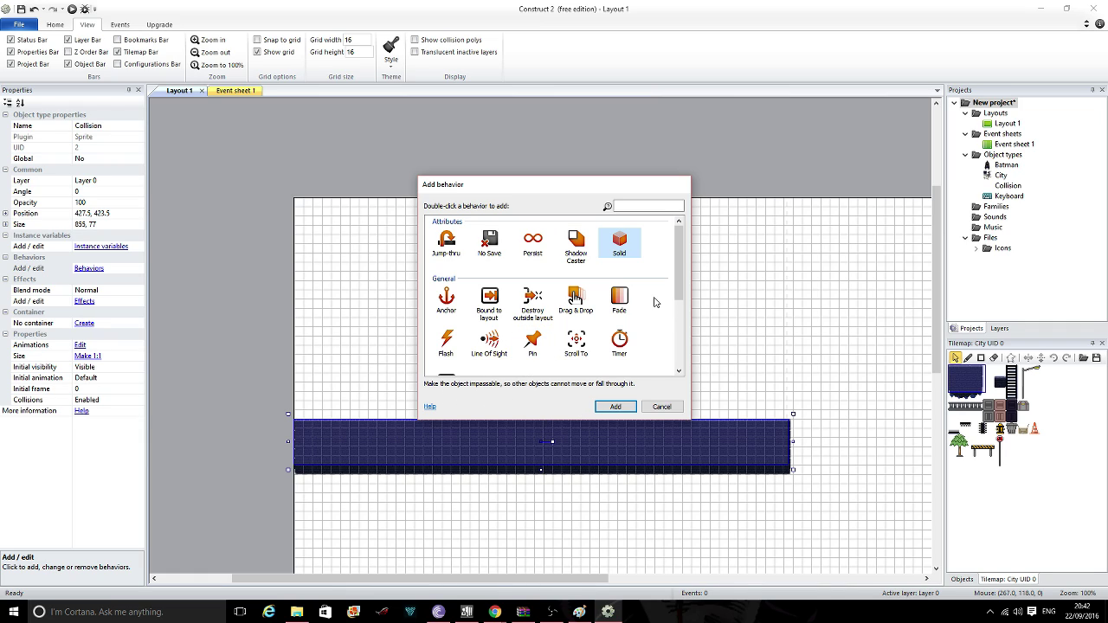
{"action": "left_click_drag", "start_coordinate": [679, 275], "coordinate": [679, 319]}
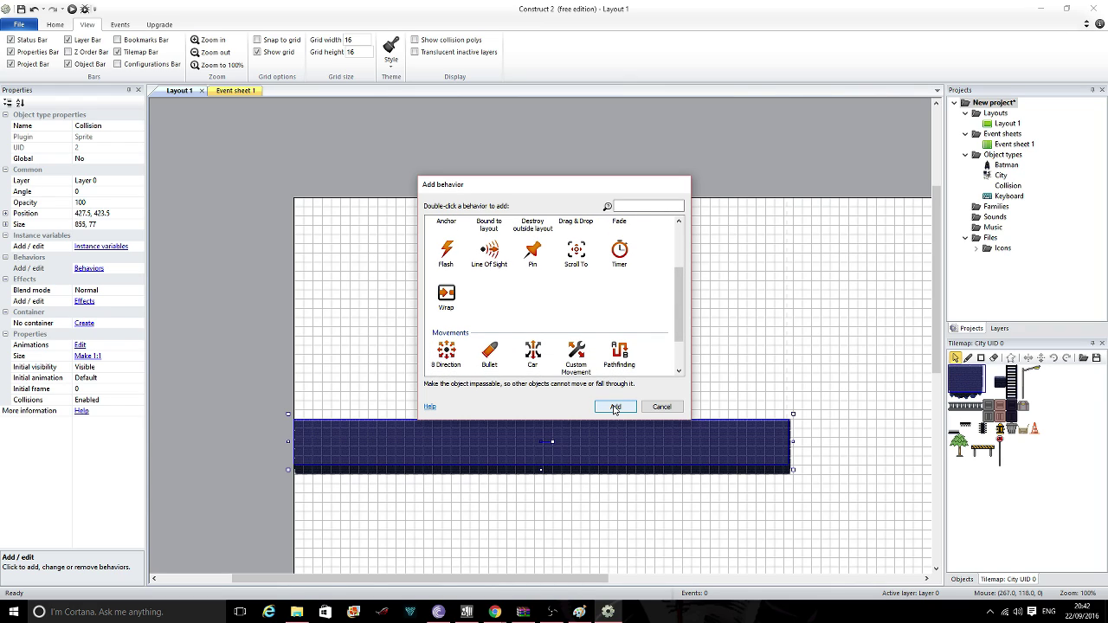
{"action": "left_click", "coordinate": [615, 407]}
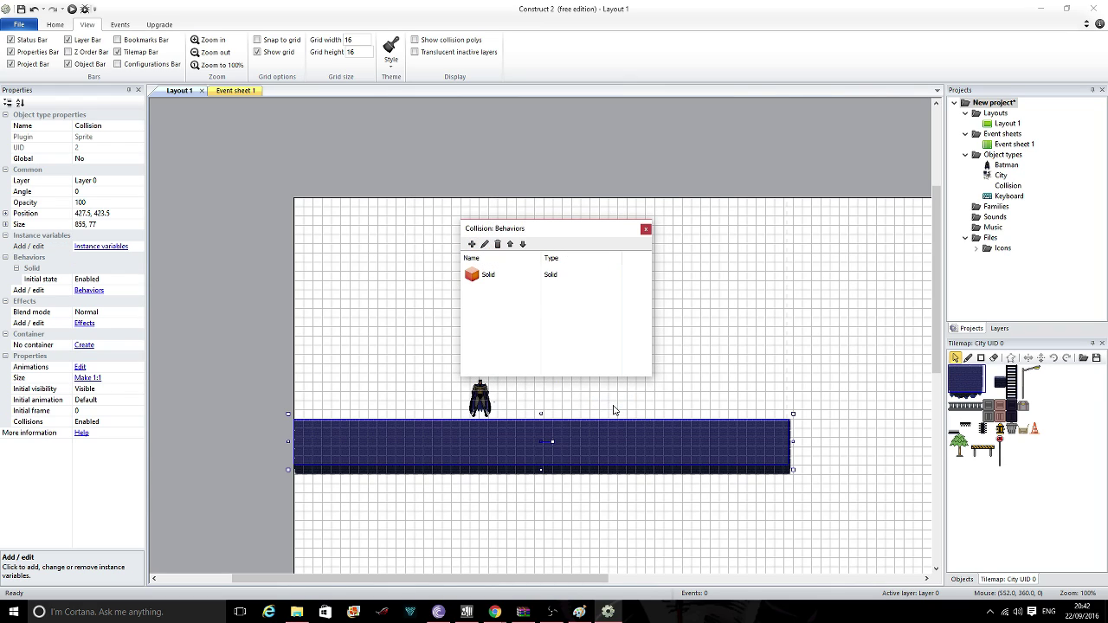
{"action": "left_click", "coordinate": [646, 229]}
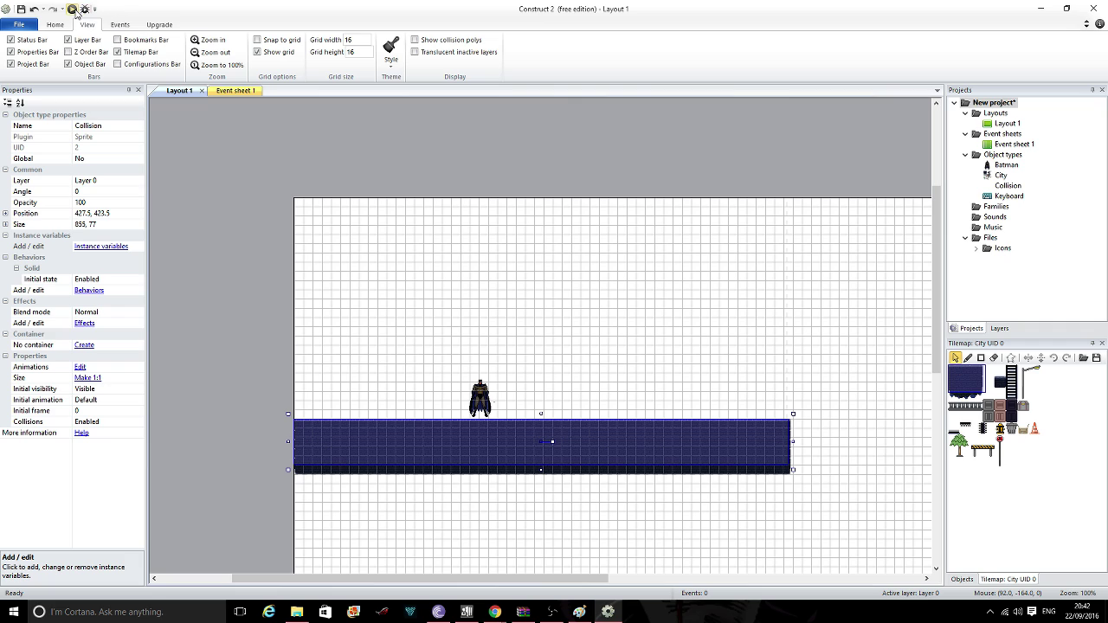
{"action": "left_click", "coordinate": [74, 10]}
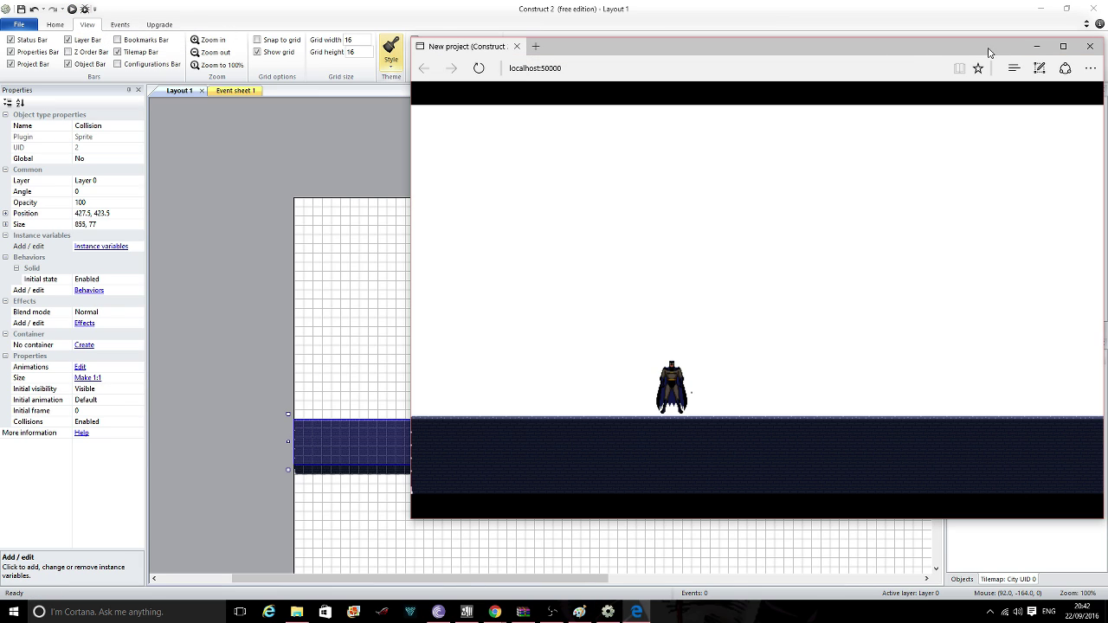
{"action": "left_click_drag", "start_coordinate": [944, 49], "coordinate": [735, 59]}
{"action": "left_click", "coordinate": [882, 55]}
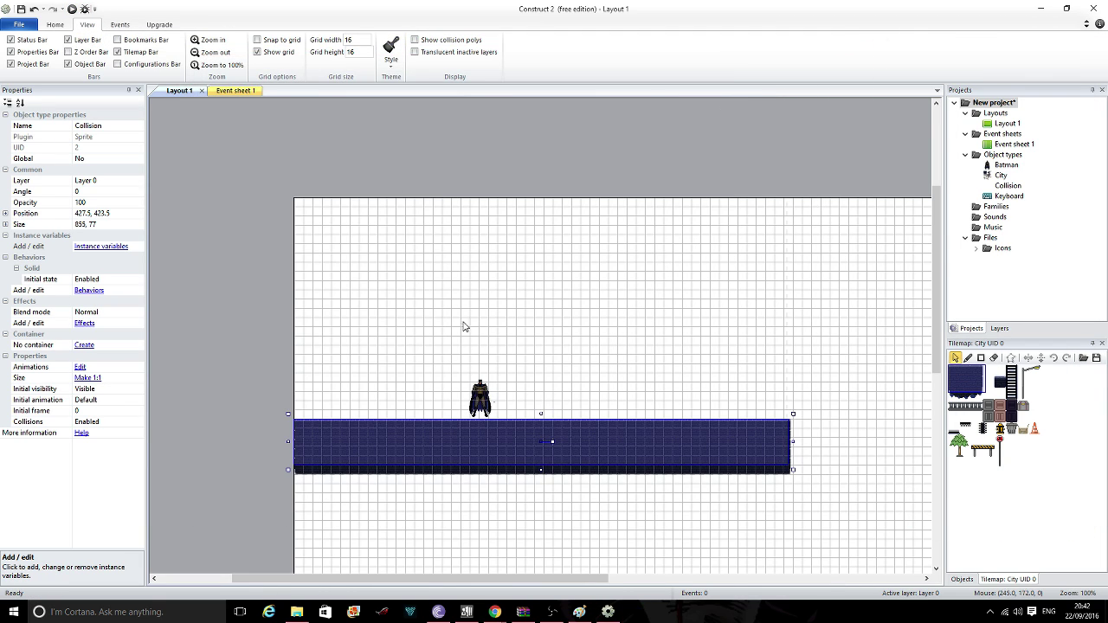
{"action": "left_click", "coordinate": [481, 401]}
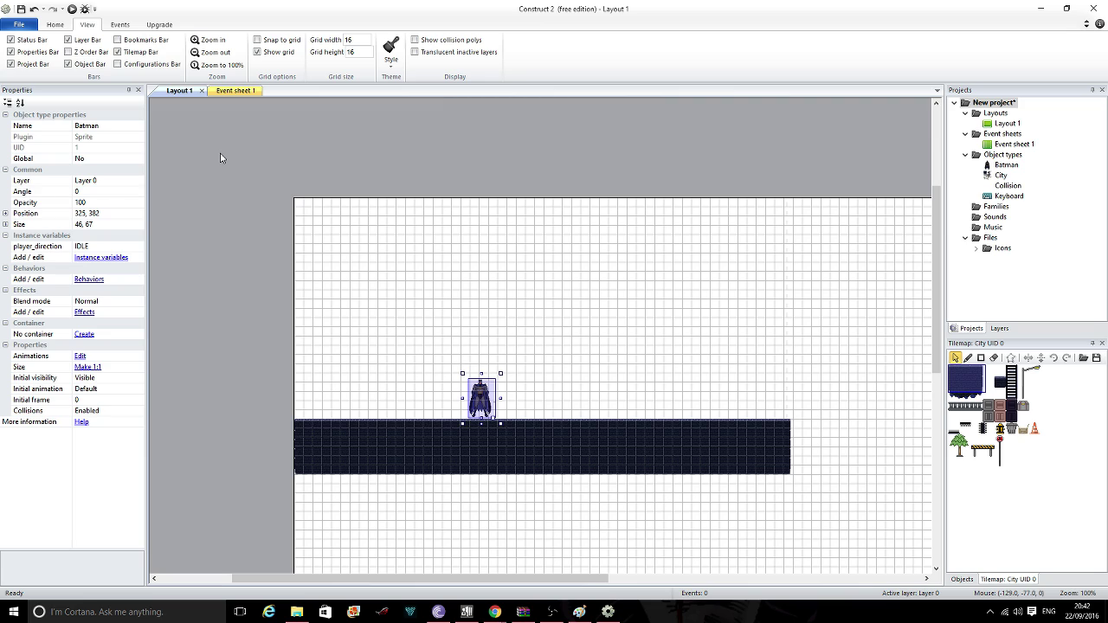
- Add the Platform movement behavior to Batman (max speed 330, jump strength 650)
{"action": "left_click", "coordinate": [90, 279]}
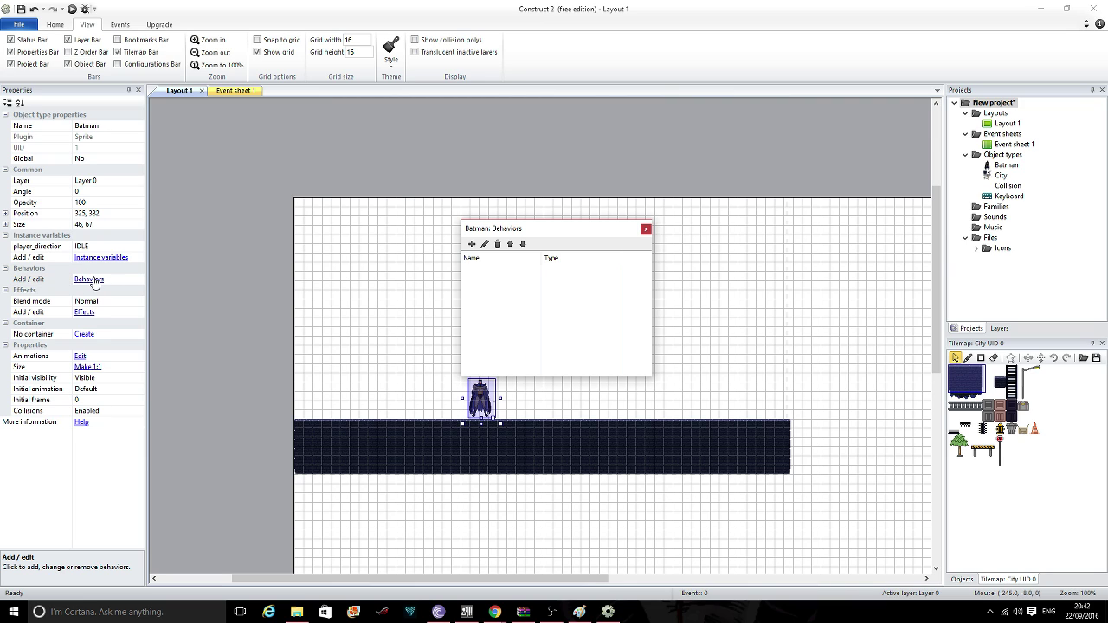
{"action": "left_click", "coordinate": [472, 244]}
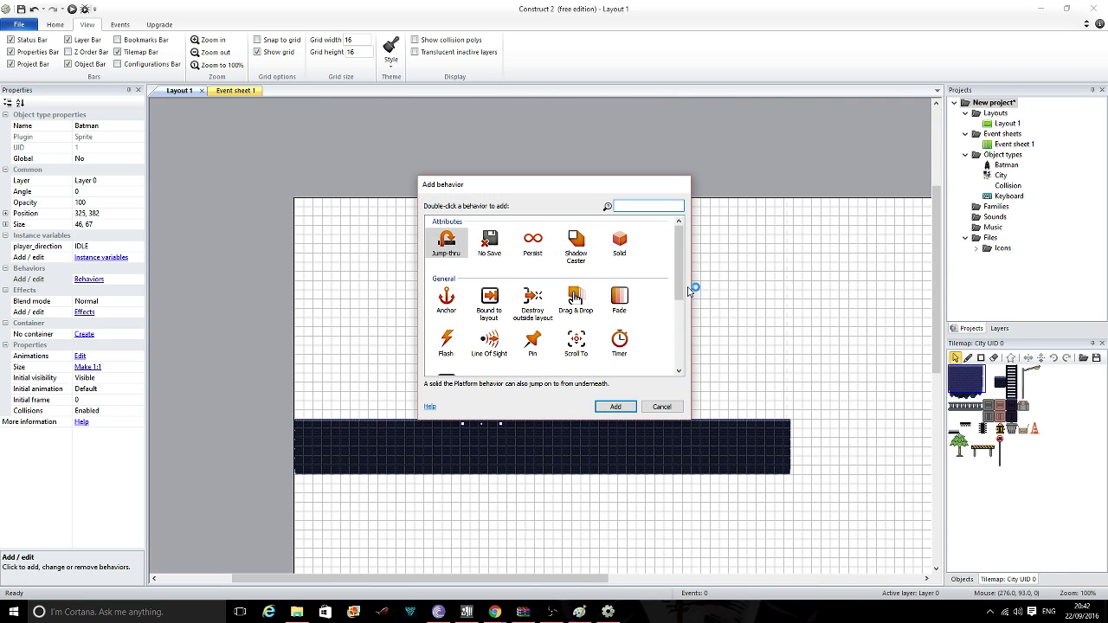
{"action": "scroll", "coordinate": [686, 303], "scroll_direction": "down", "scroll_amount": 2}
{"action": "scroll", "coordinate": [687, 303], "scroll_direction": "down", "scroll_amount": 2}
{"action": "left_click", "coordinate": [490, 345]}
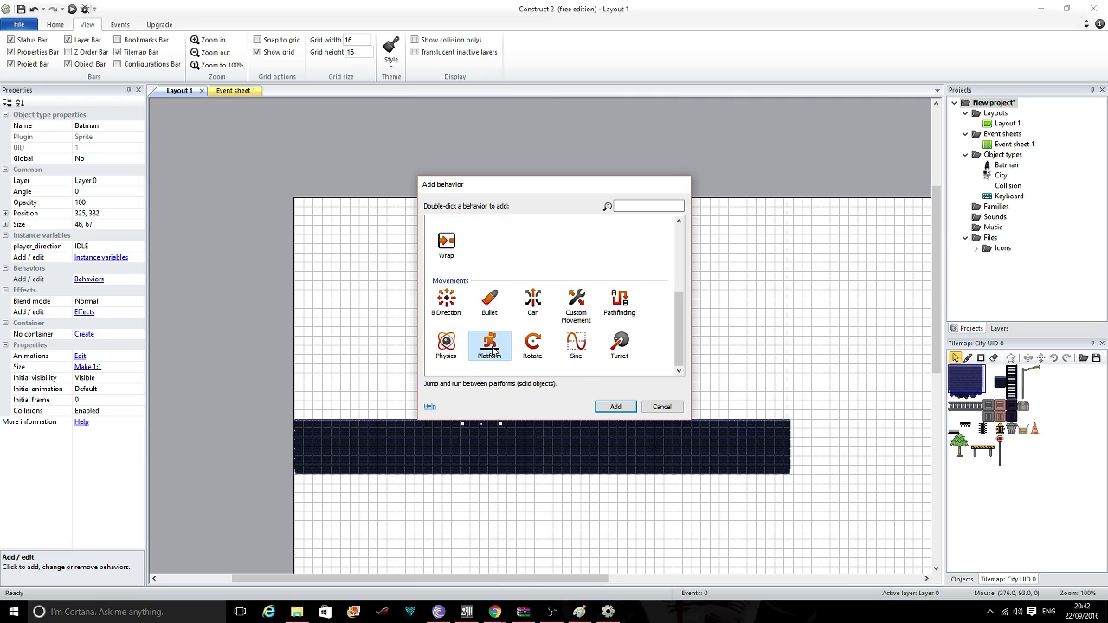
{"action": "left_click", "coordinate": [615, 406]}
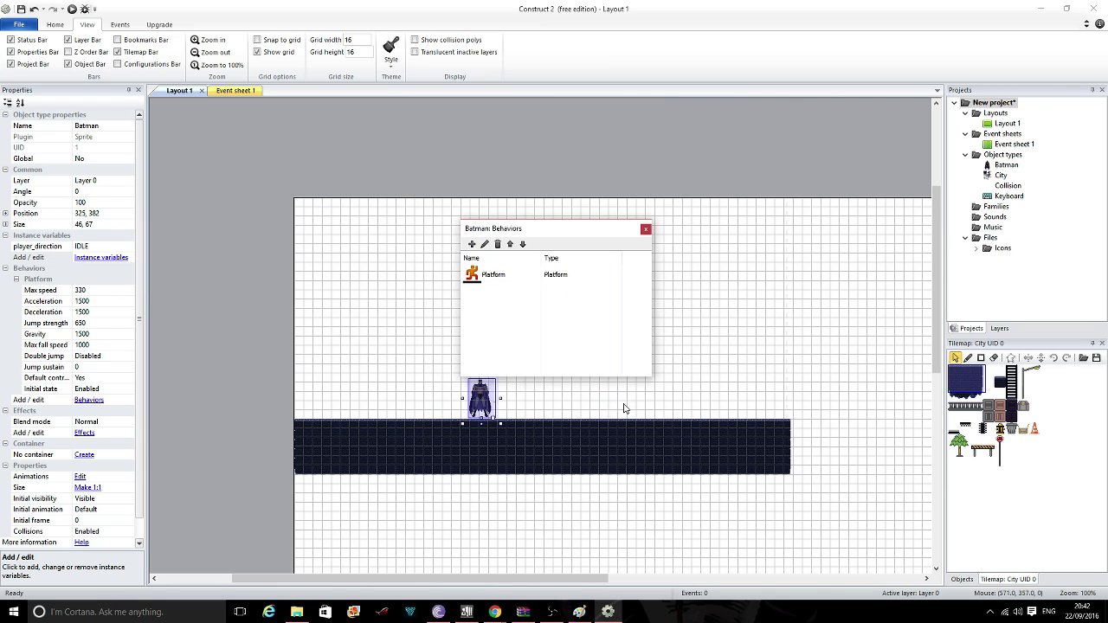
{"action": "left_click", "coordinate": [646, 229]}
- Run the layout preview in Edge and test Batman running left and right with jumps
{"action": "left_click", "coordinate": [72, 9]}
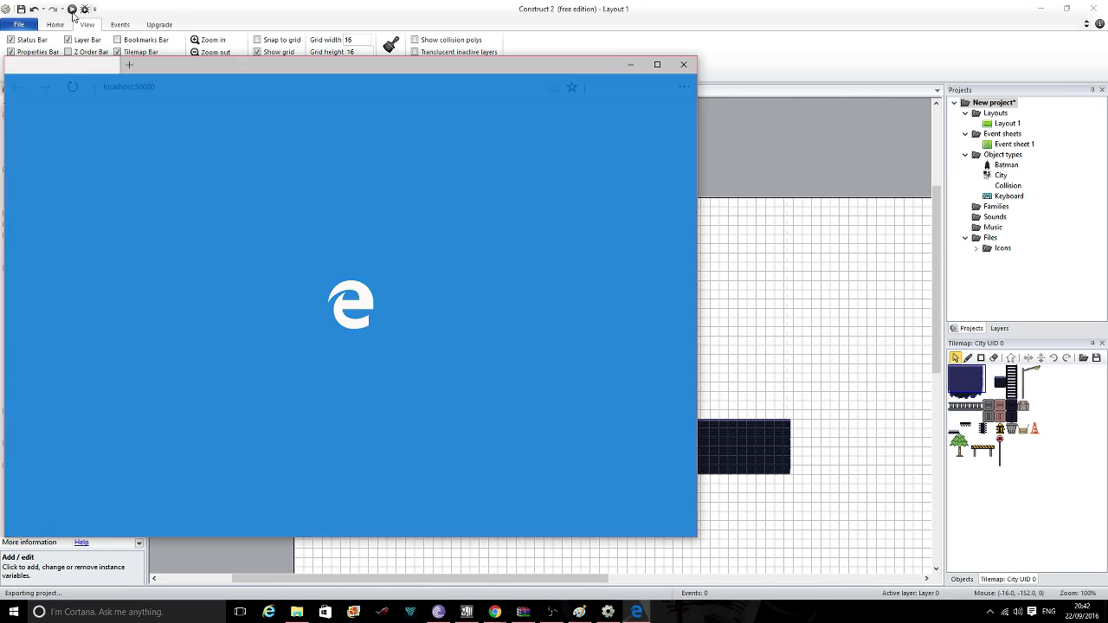
{"action": "key", "text": "Right"}
{"action": "key", "text": "Up"}
{"action": "key", "text": "Left"}
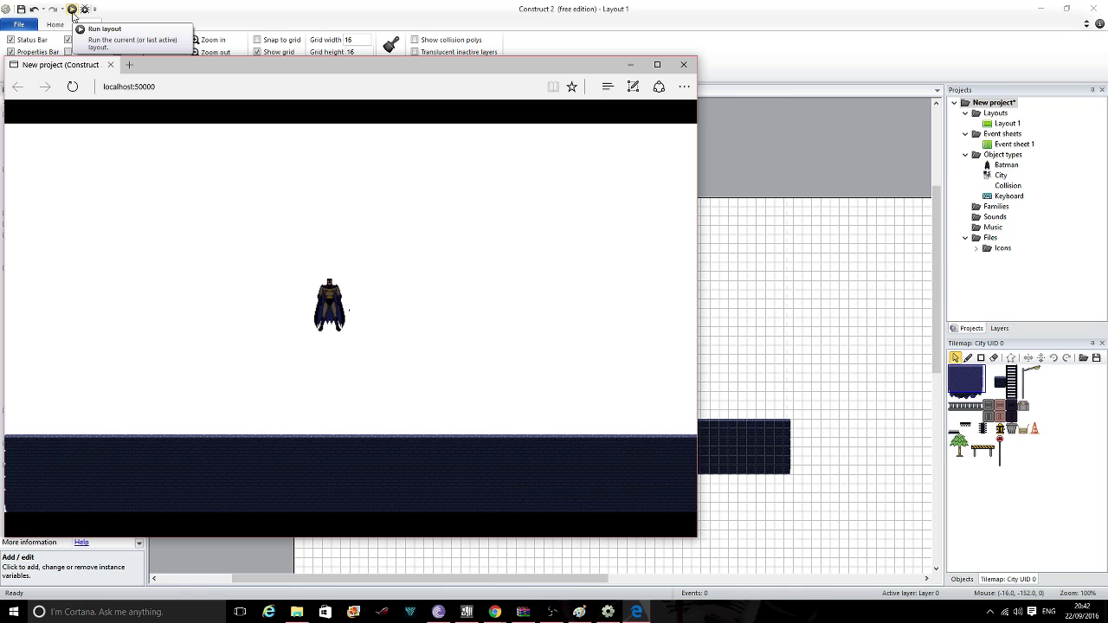
{"action": "key", "text": "Up"}
{"action": "key", "text": "Right"}
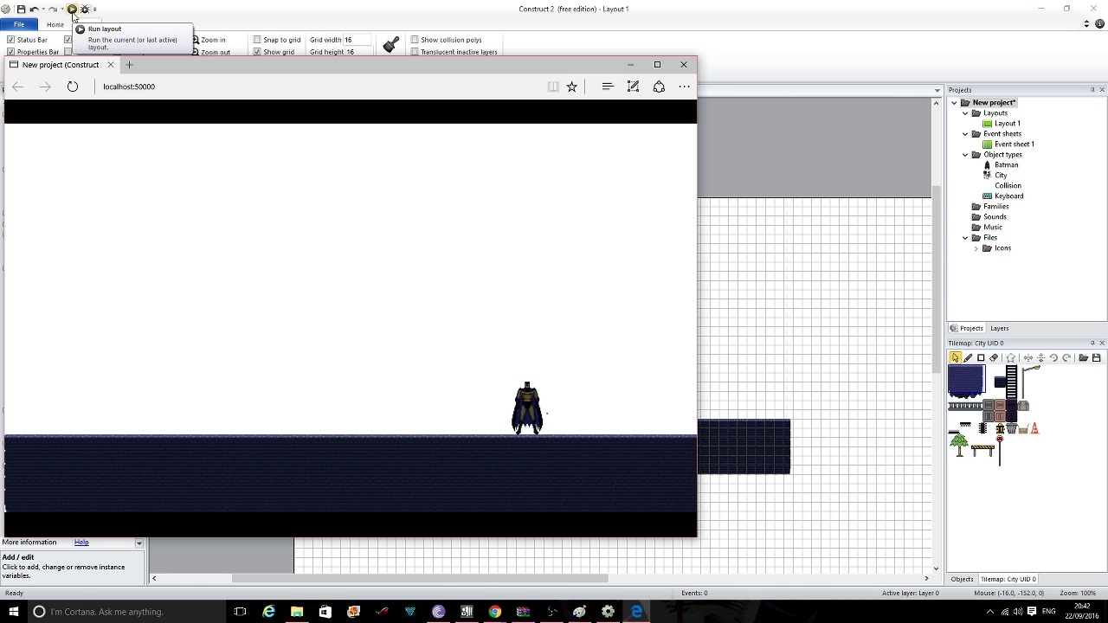
{"action": "key", "text": "Left"}
{"action": "key", "text": "Up"}
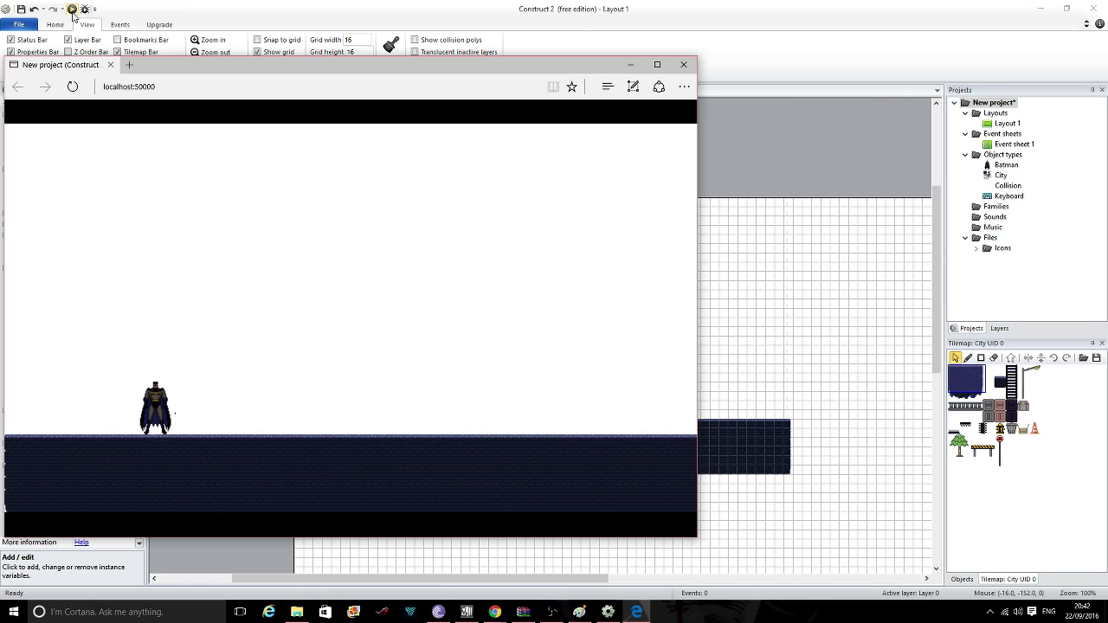
{"action": "key", "text": "Right"}
- Keep jumping and steering Batman both ways, then close the Edge preview window
{"action": "key", "text": "Up"}
{"action": "key", "text": "Up"}
{"action": "key", "text": "Left"}
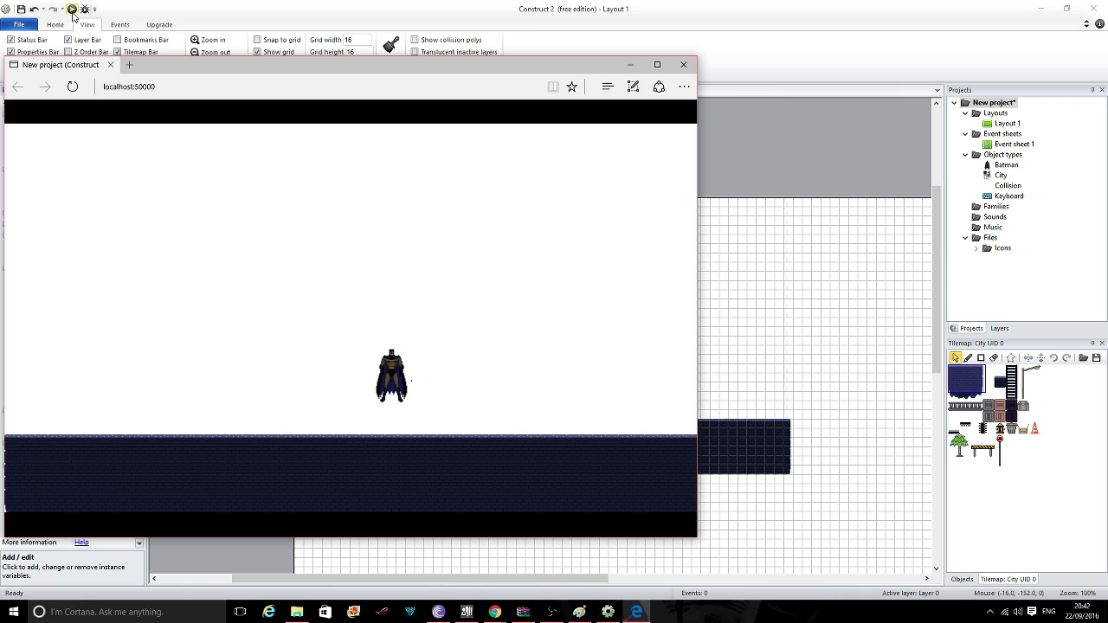
{"action": "key", "text": "Up"}
{"action": "key", "text": "Up"}
{"action": "key", "text": "Right"}
{"action": "key", "text": "Up"}
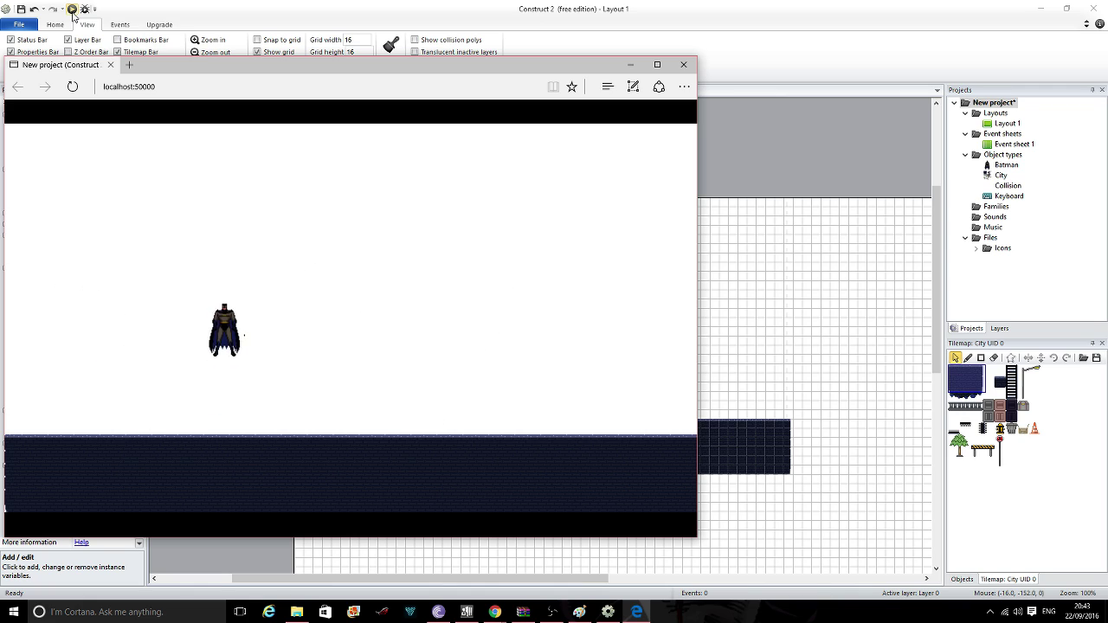
{"action": "key", "text": "Up"}
{"action": "key", "text": "Left"}
{"action": "key", "text": "Up"}
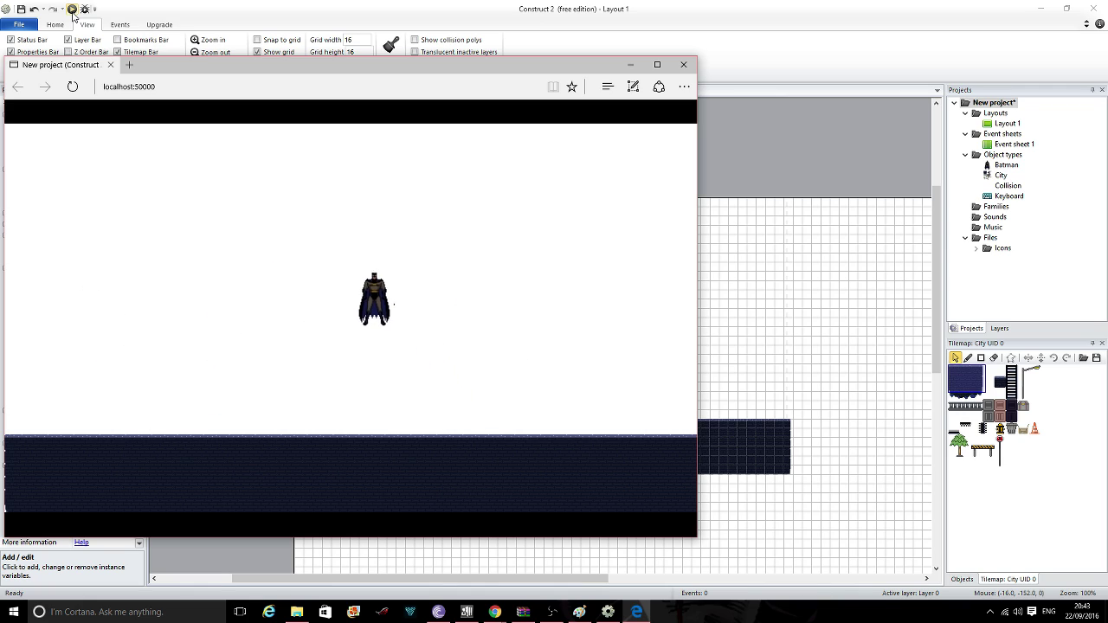
{"action": "left_click", "coordinate": [683, 64]}
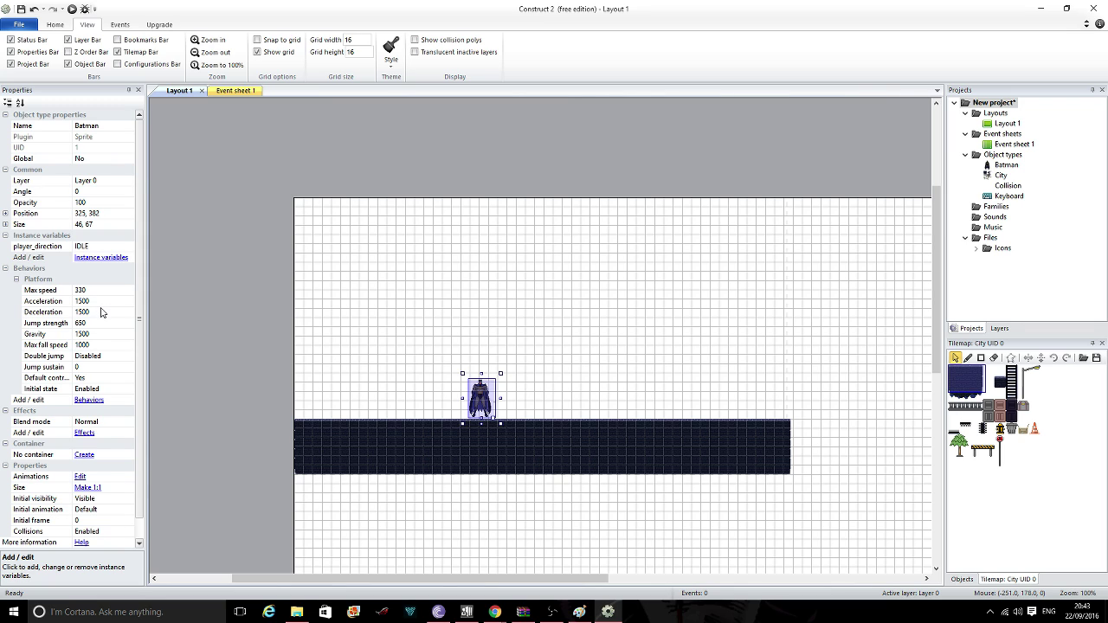
- Give Batman the Destroy outside layout behavior as a second behavior after Platform
{"action": "double_click", "coordinate": [490, 395]}
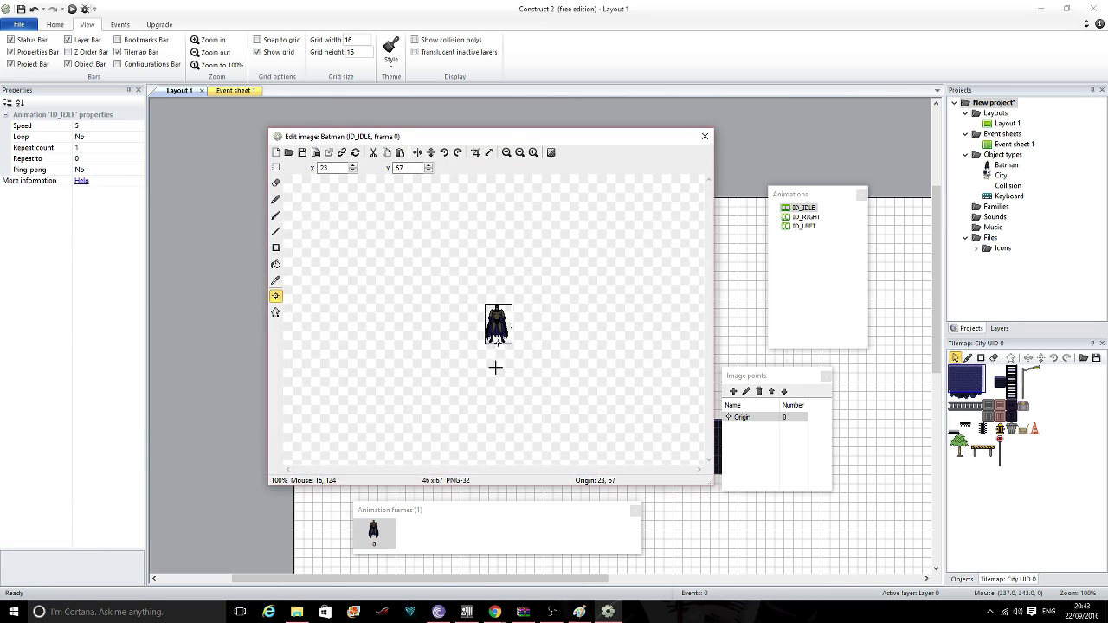
{"action": "left_click", "coordinate": [705, 137]}
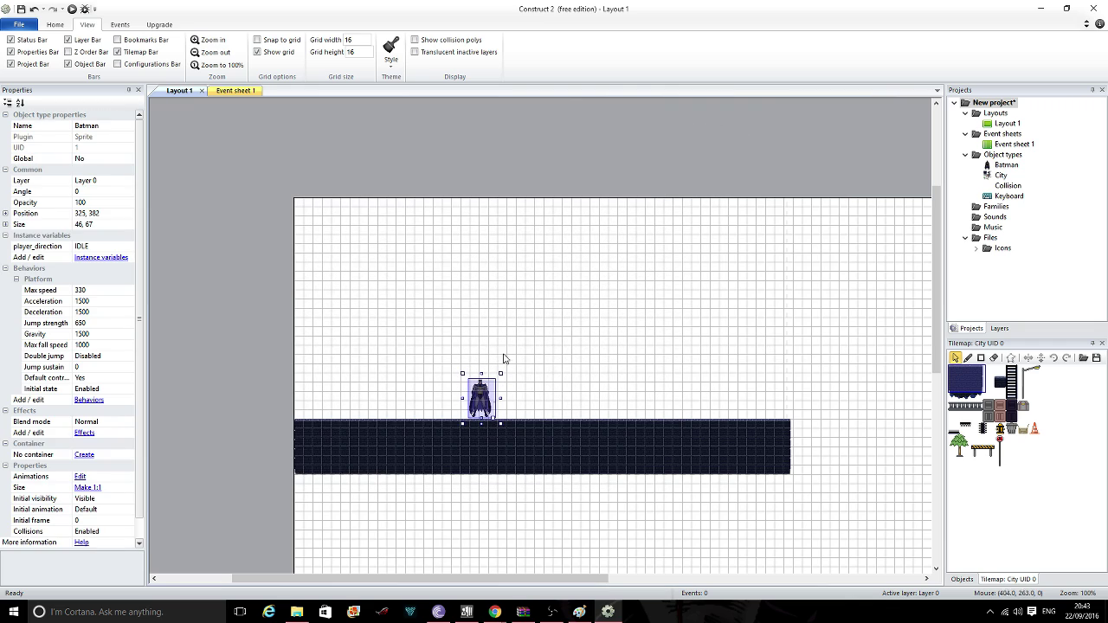
{"action": "left_click", "coordinate": [90, 400]}
{"action": "left_click", "coordinate": [472, 245]}
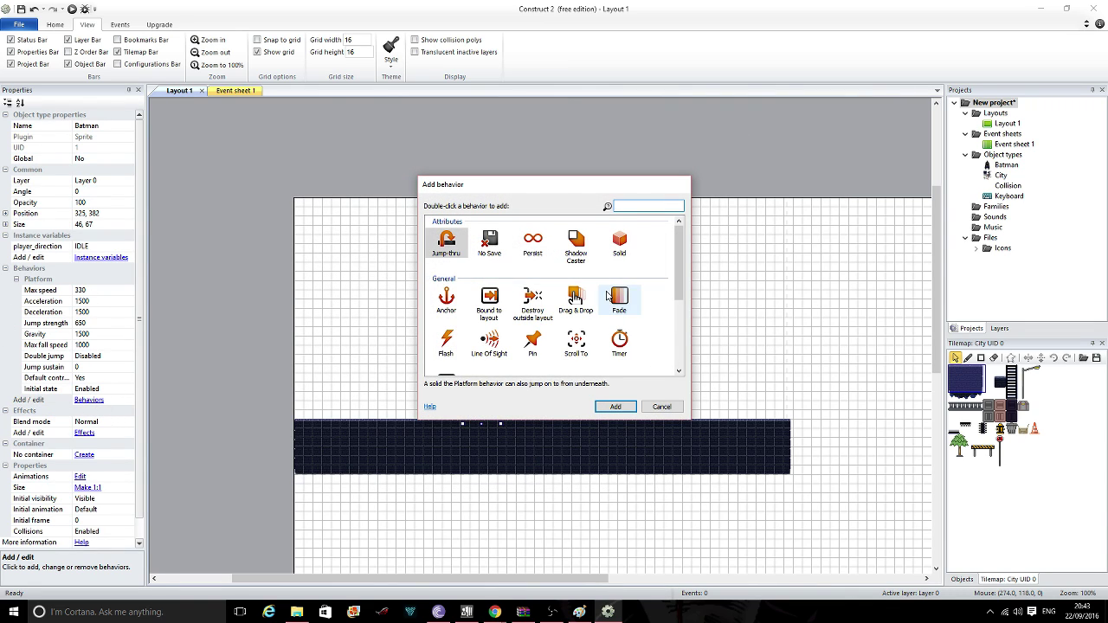
{"action": "left_click", "coordinate": [533, 303]}
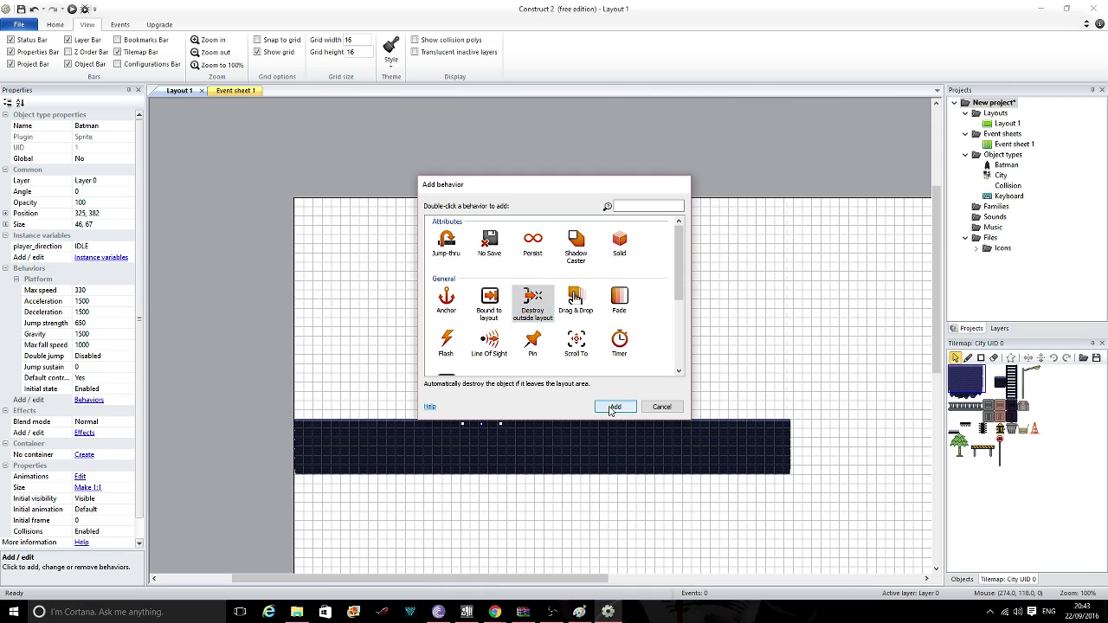
{"action": "left_click", "coordinate": [615, 407]}
{"action": "left_click", "coordinate": [646, 228]}
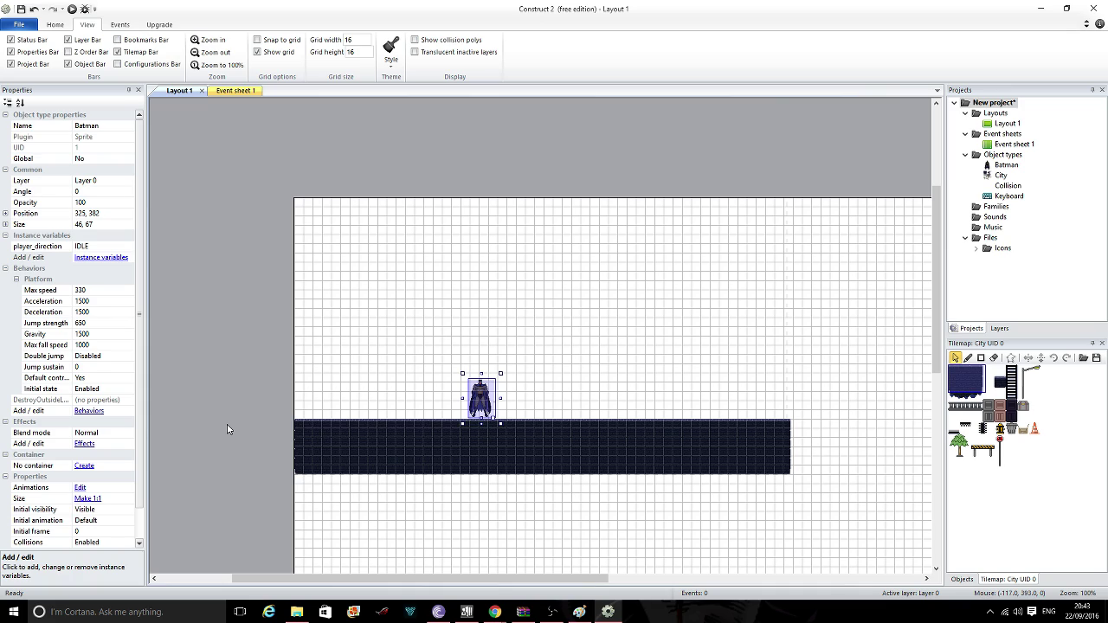
- Delete Batman's player_direction instance variable, leaving the sprite with no instance variables
{"action": "left_click", "coordinate": [80, 247]}
{"action": "left_click", "coordinate": [97, 259]}
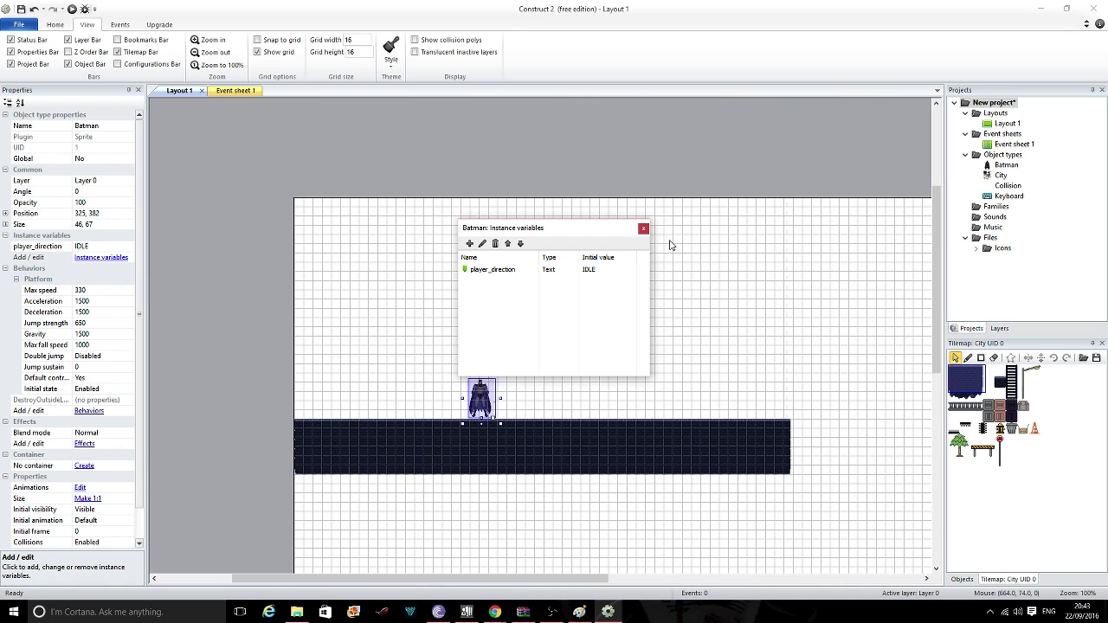
{"action": "left_click", "coordinate": [552, 271]}
{"action": "key", "text": "Delete"}
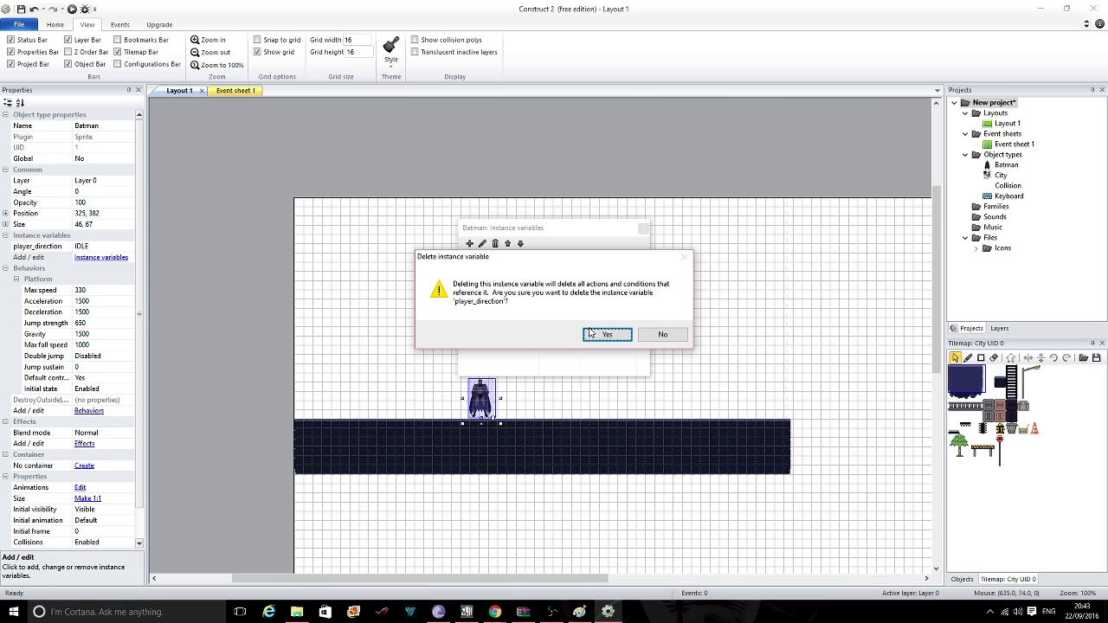
{"action": "left_click", "coordinate": [591, 332]}
{"action": "left_click", "coordinate": [644, 229]}
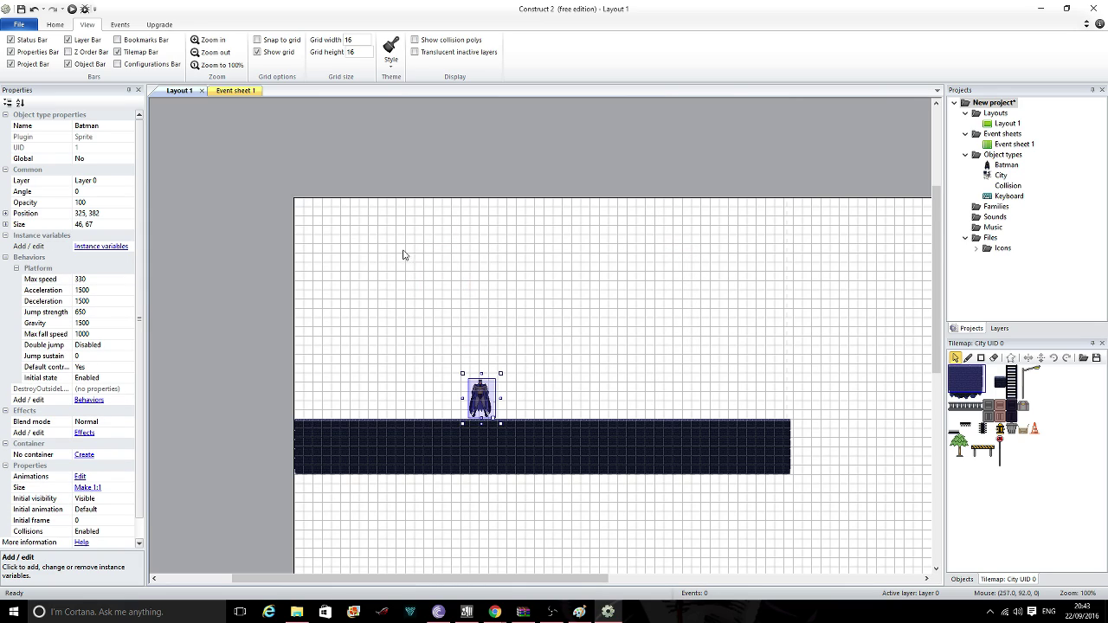
- Create Batman's Text instance variable 'player_direction' with initial value IDLE in the instance variables list
{"action": "left_click", "coordinate": [109, 252]}
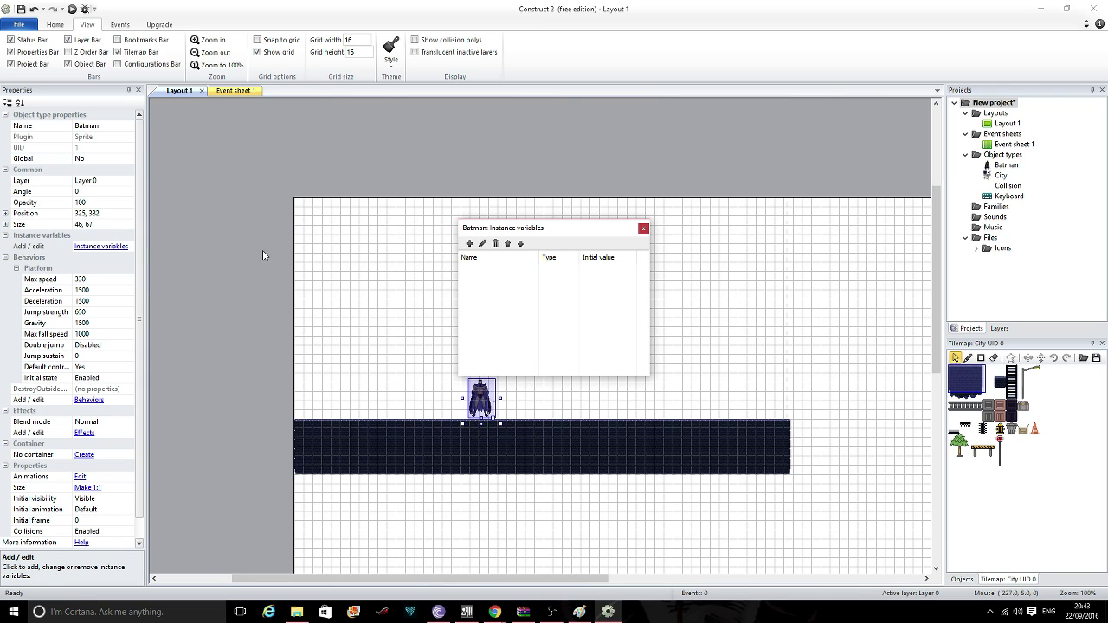
{"action": "left_click", "coordinate": [644, 228]}
{"action": "left_click", "coordinate": [92, 247]}
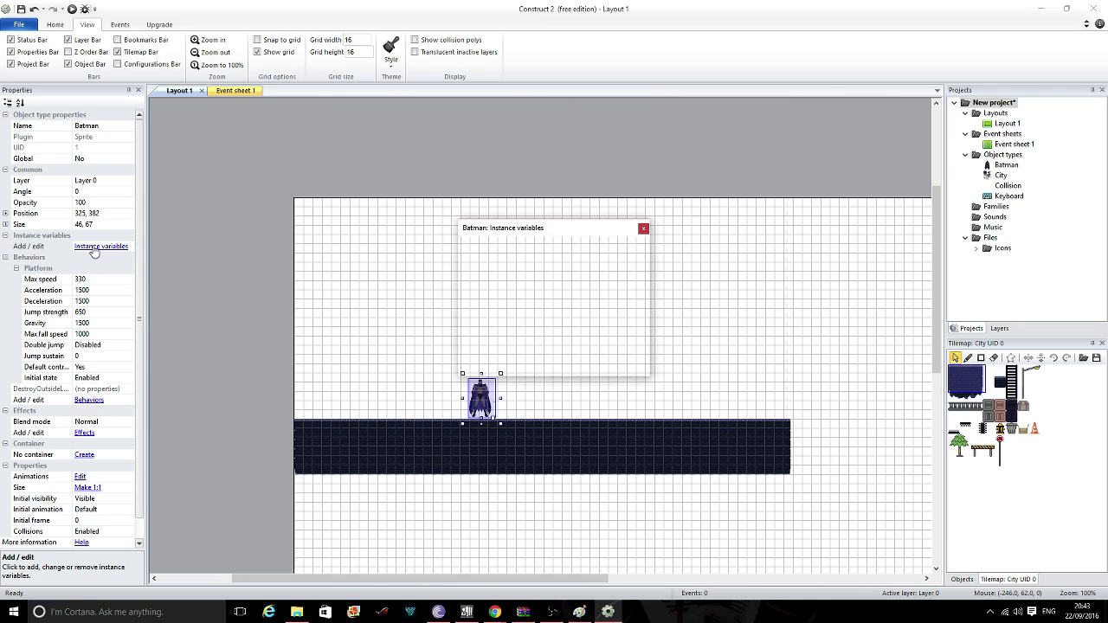
{"action": "left_click", "coordinate": [469, 244]}
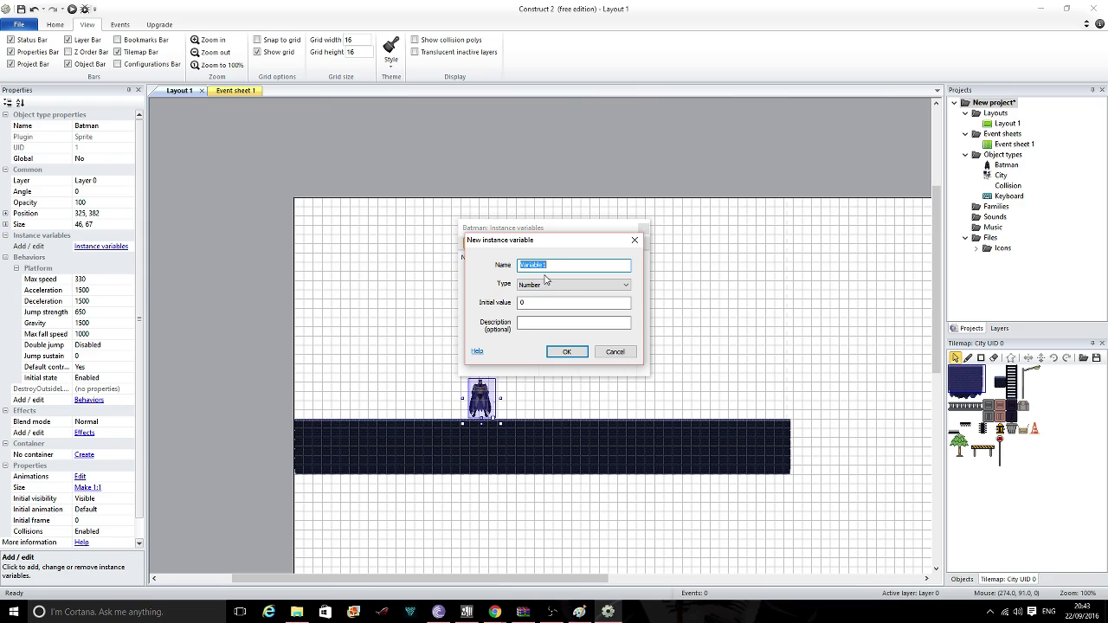
{"action": "left_click", "coordinate": [550, 307]}
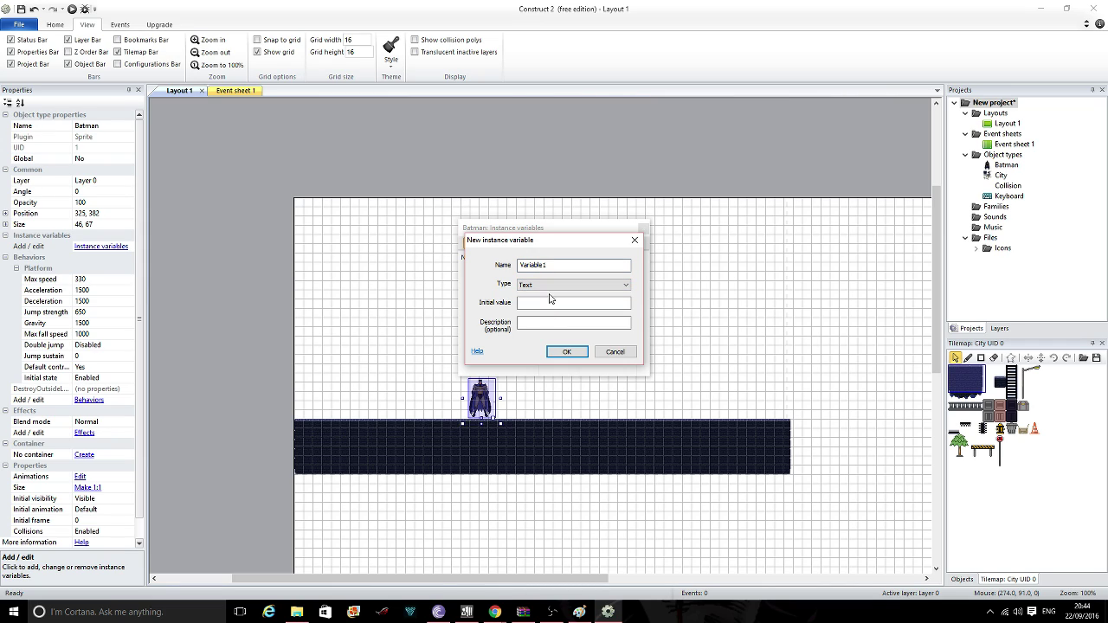
{"action": "left_click_drag", "start_coordinate": [554, 265], "coordinate": [486, 270]}
{"action": "type", "text": "player_direction"}
{"action": "left_click", "coordinate": [533, 306]}
{"action": "left_click", "coordinate": [566, 352]}
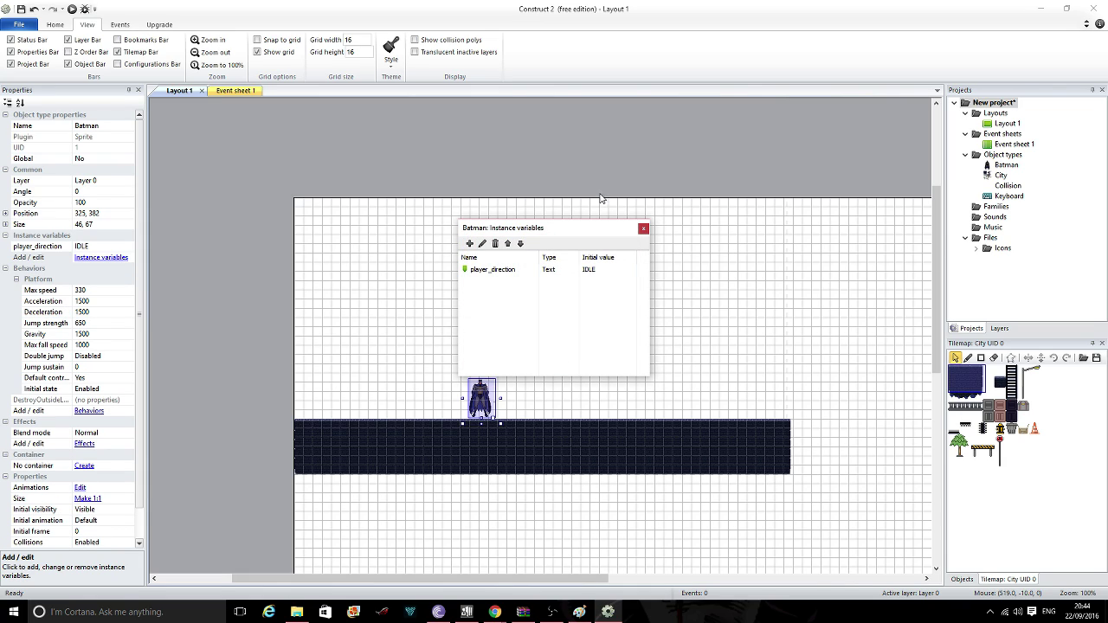